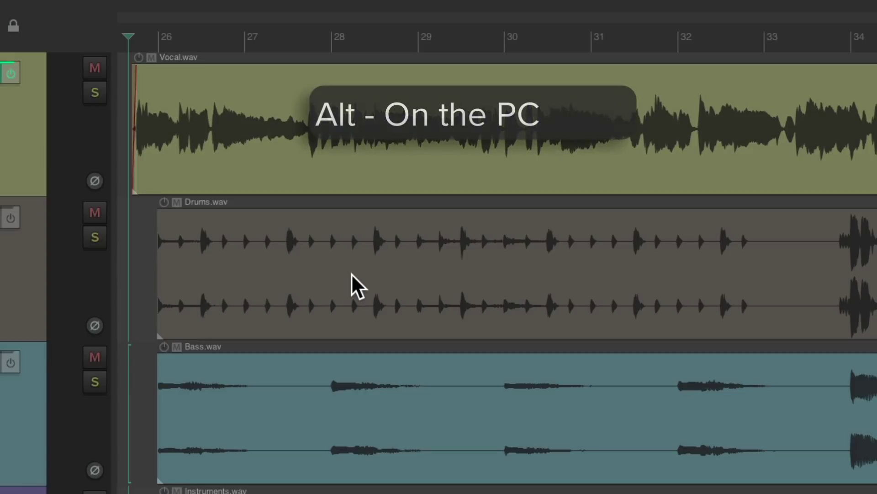
Alt-drag a razor area over the Drums clip, then delete and restore that section twice
key(alt)
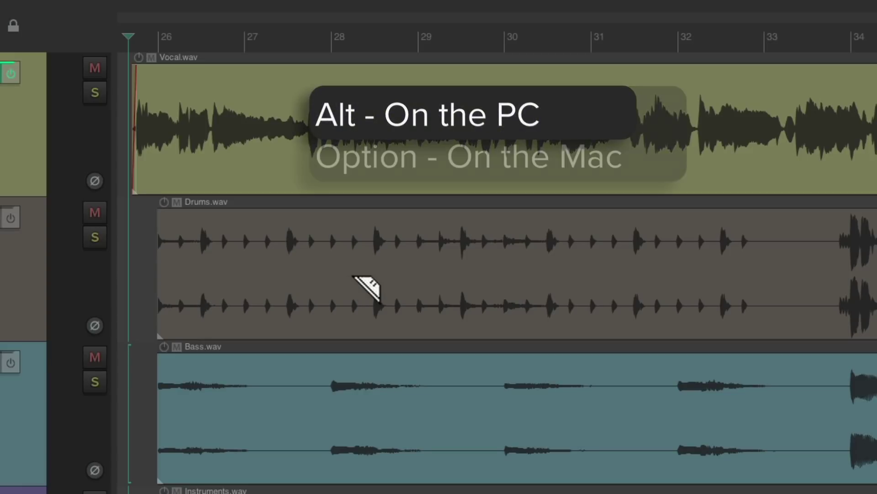
drag(355, 276, 601, 297)
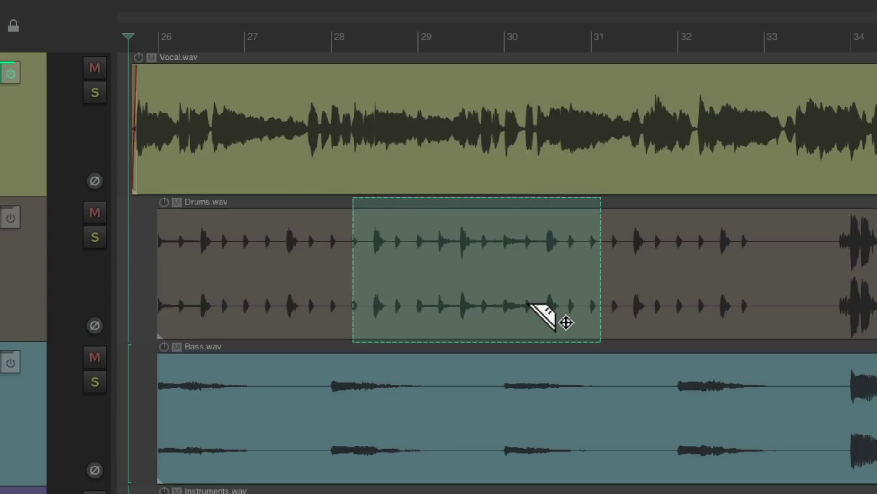
key(Delete)
key(ctrl+z)
key(Delete)
key(ctrl+z)
Paste the Drums section onto the Bass track, then undo the paste
click(481, 388)
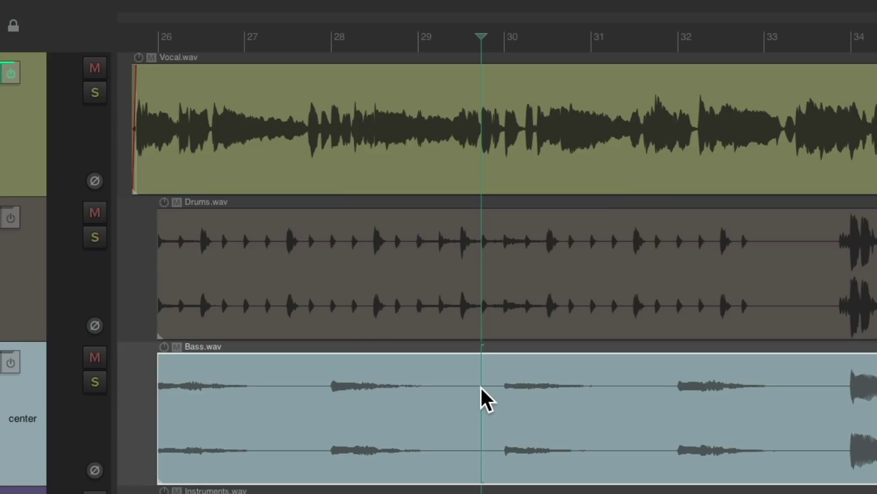
key(ctrl+v)
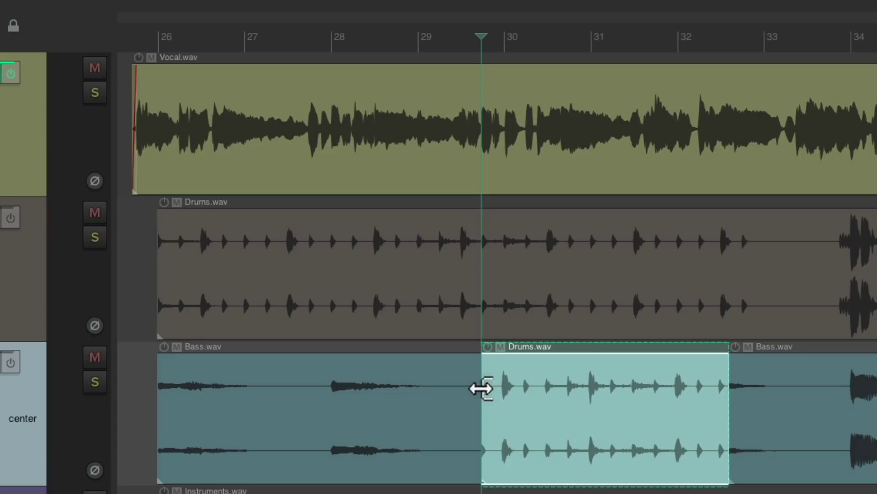
key(ctrl+z)
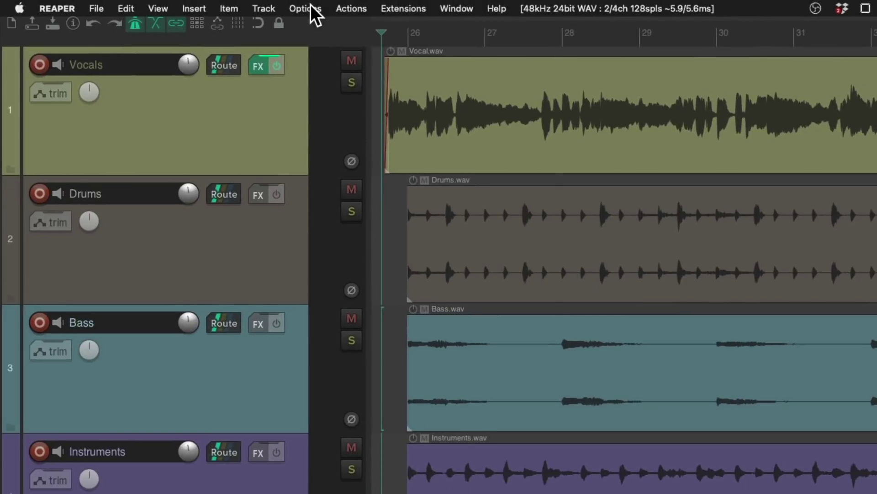
Open Preferences at the Mouse Modifiers page
click(310, 7)
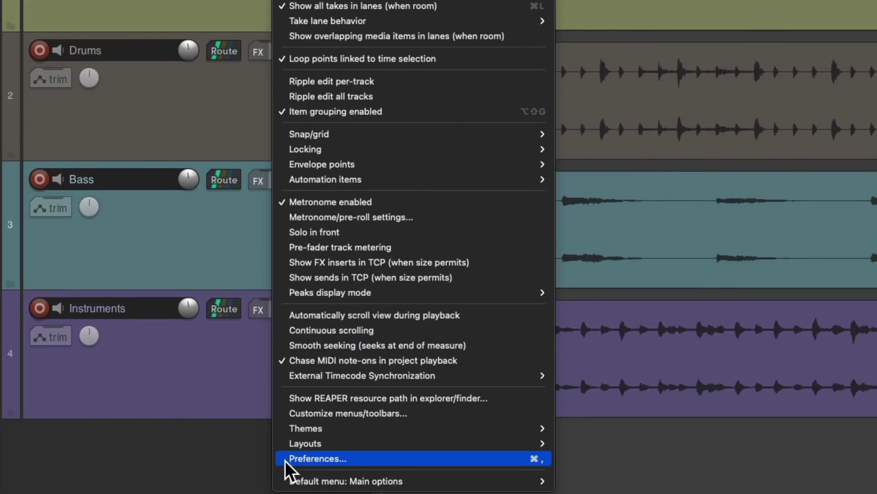
click(285, 460)
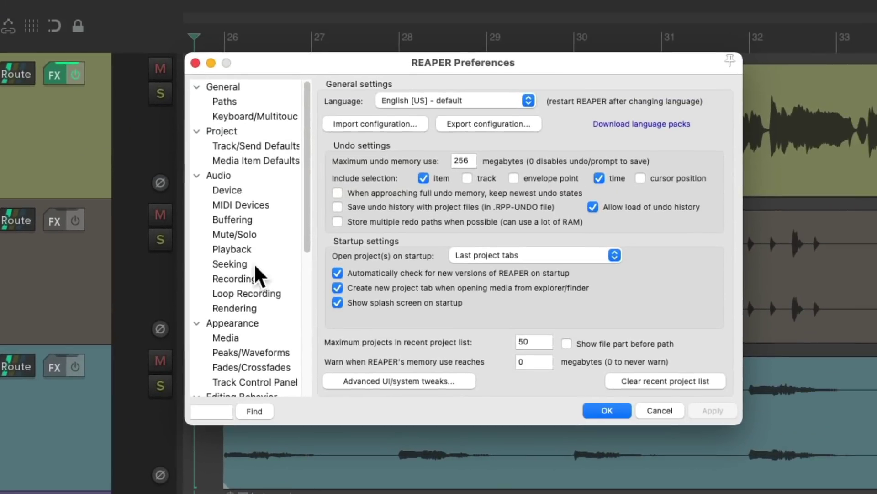
scroll(258, 275, down, 5)
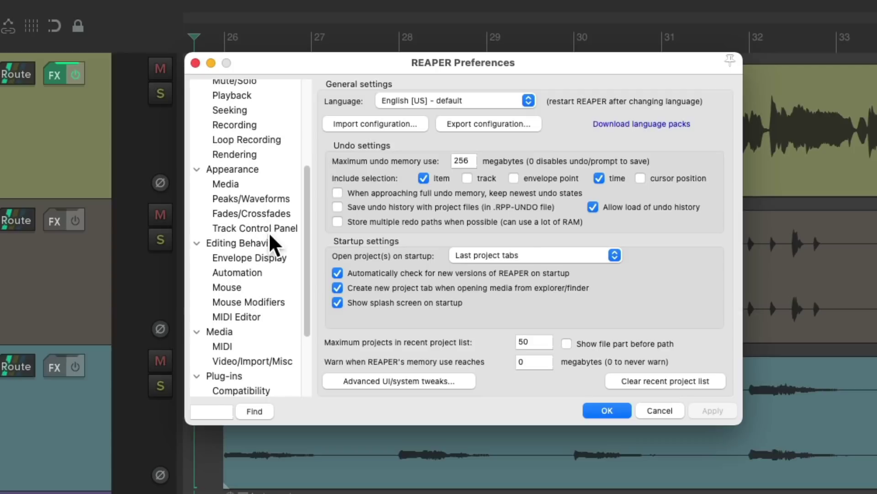
click(279, 301)
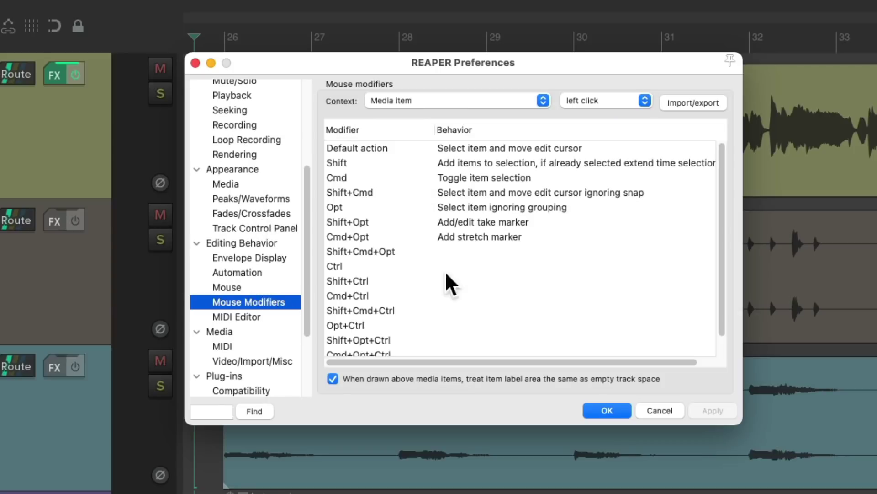
Set the Media item left-drag default action to Create razor edit area > Just create
click(612, 106)
click(623, 118)
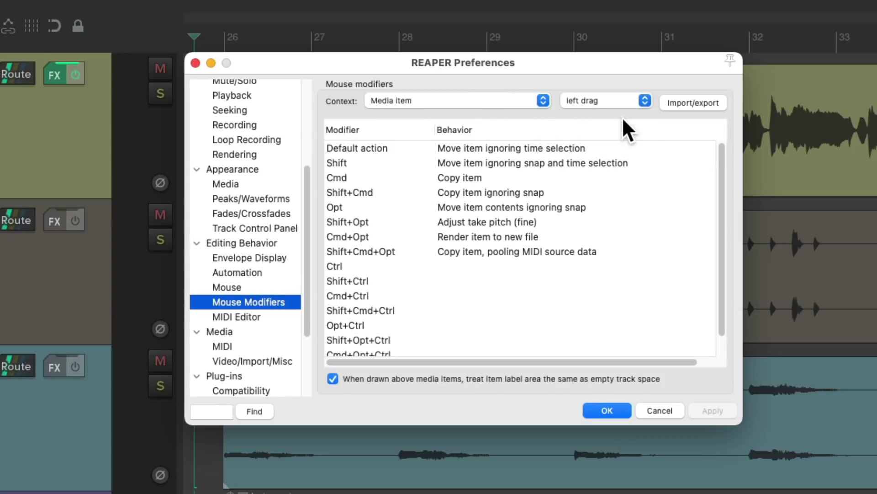
click(505, 149)
mouse_move(639, 425)
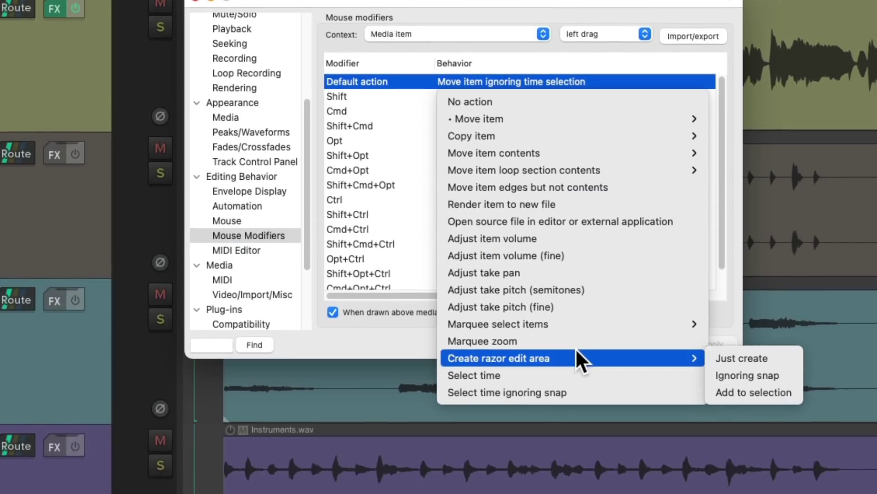
click(771, 358)
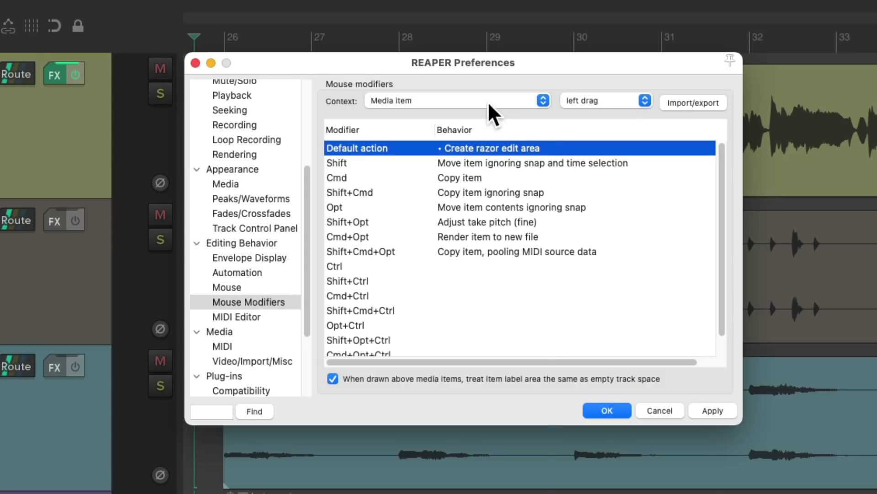
Set the Media item bottom half left-drag default to Create razor edit area > Add to selection
click(492, 36)
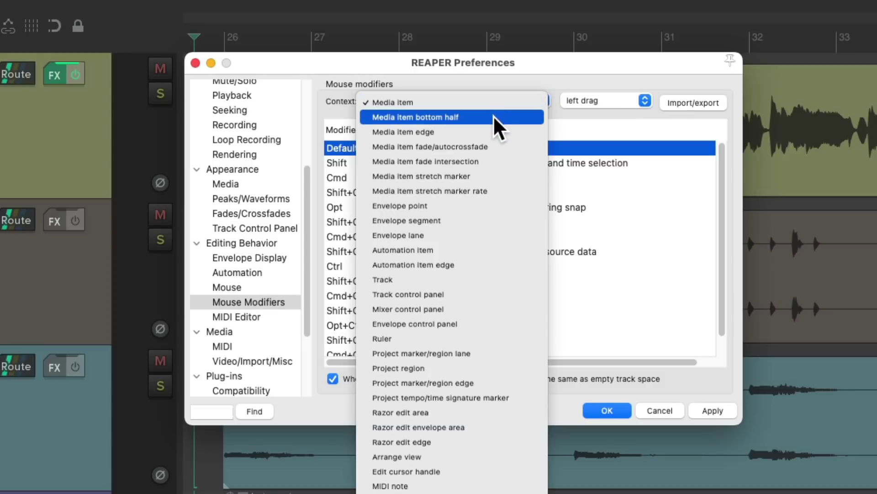
click(494, 118)
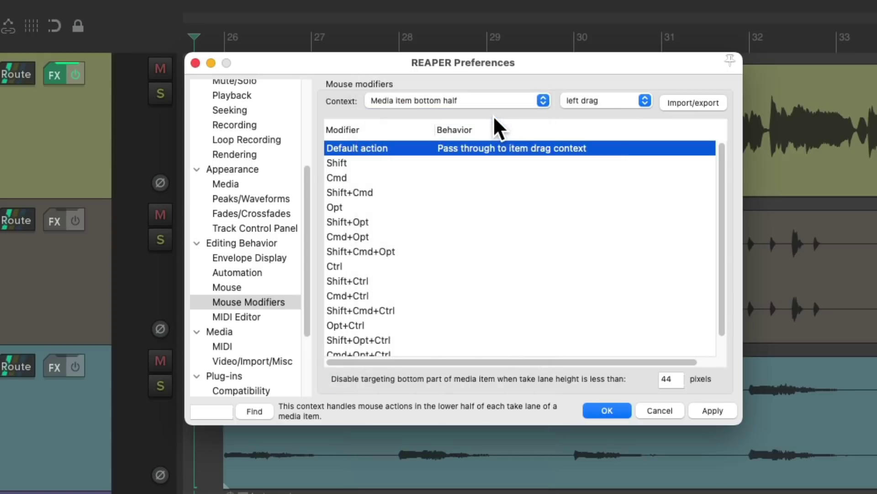
click(507, 150)
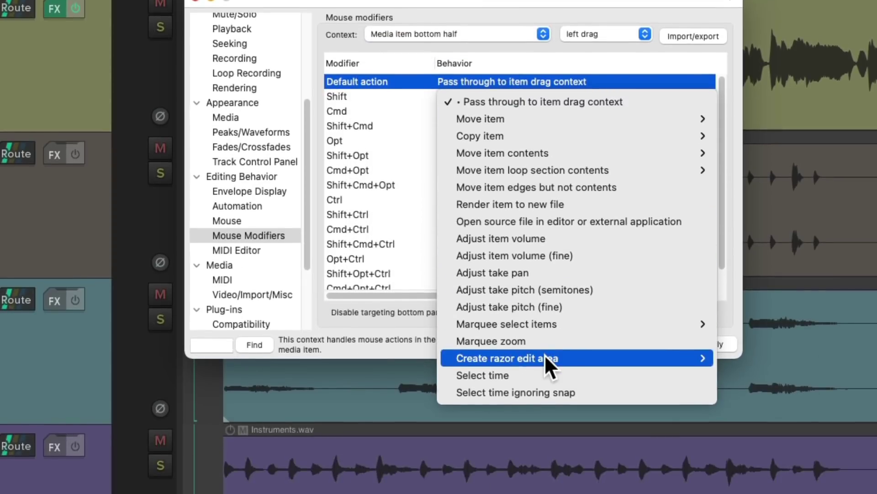
mouse_move(571, 425)
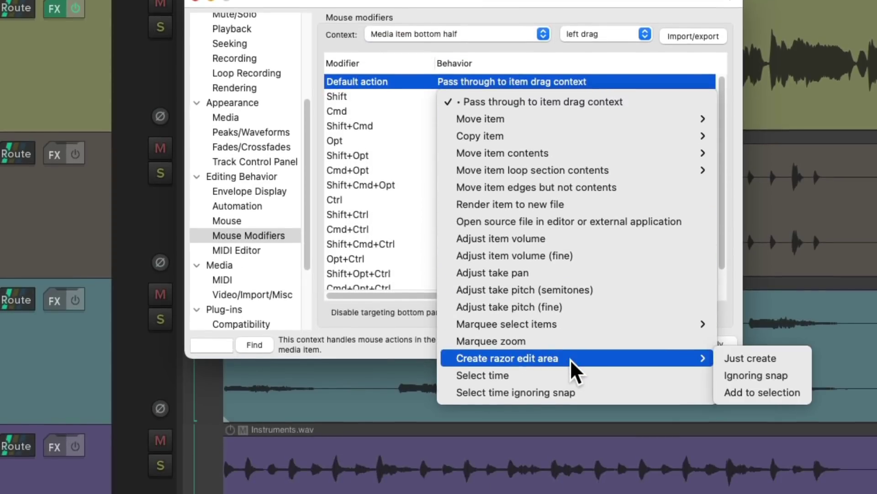
click(794, 393)
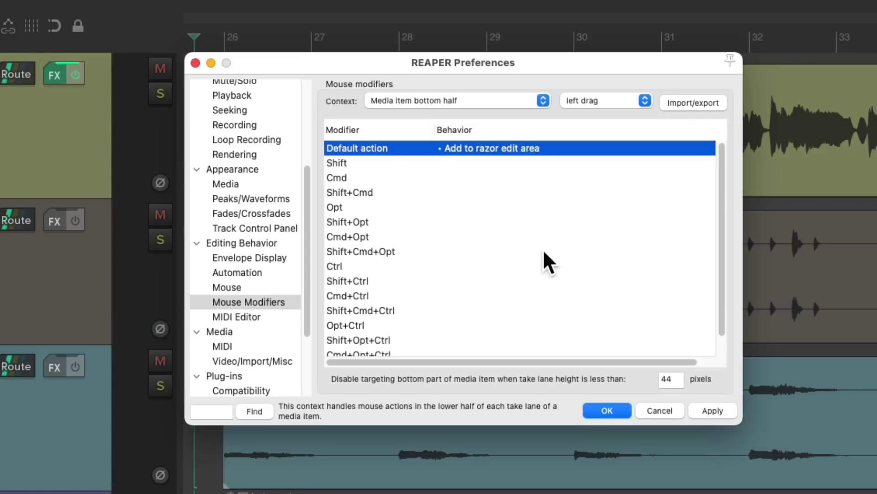
Set the Track left-drag default action to Create razor edit area > Just create
click(502, 101)
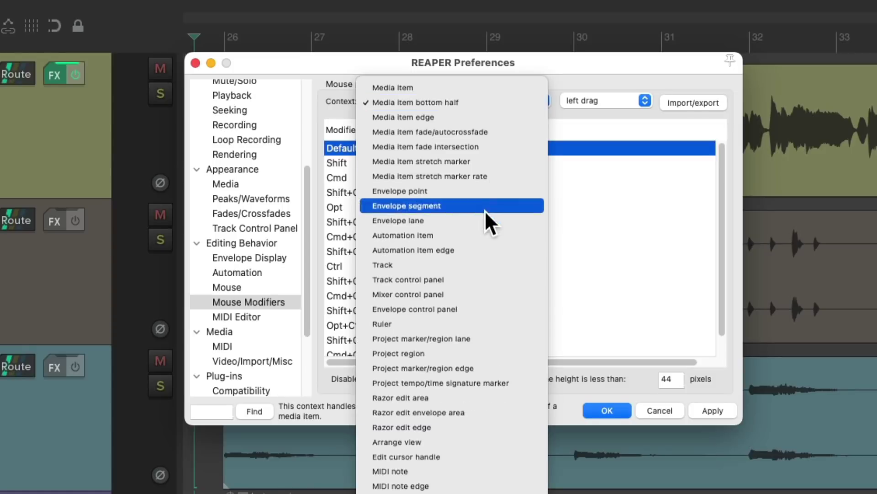
click(484, 270)
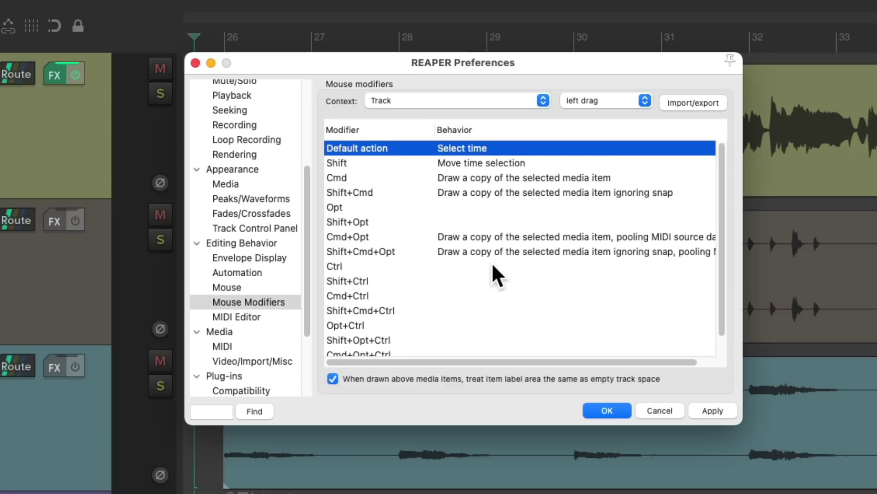
double_click(490, 148)
mouse_move(609, 257)
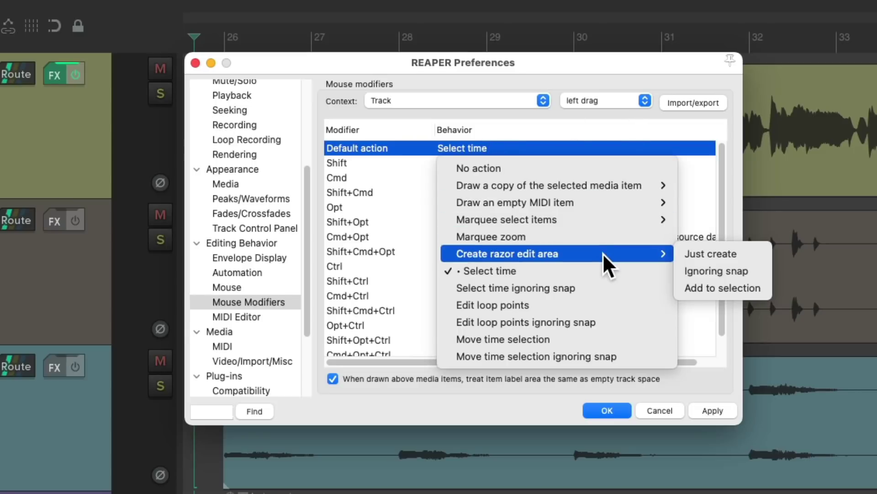
click(752, 257)
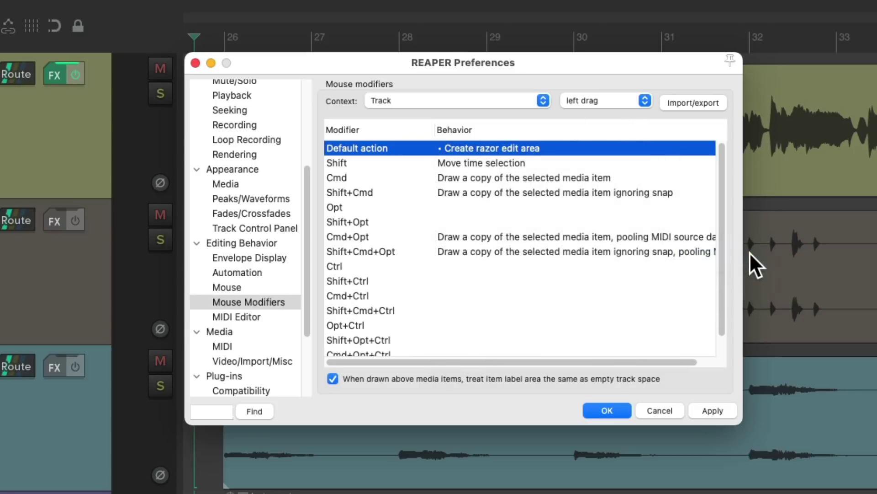
Apply the preferences and test drag-drawing razor areas on the Drums and Vocal clips
click(603, 410)
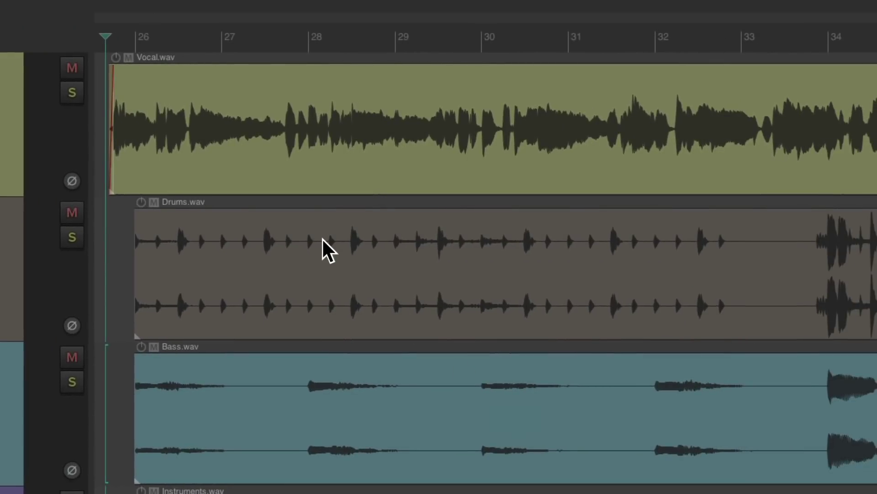
drag(263, 253, 366, 274)
drag(436, 279, 543, 248)
drag(613, 244, 726, 262)
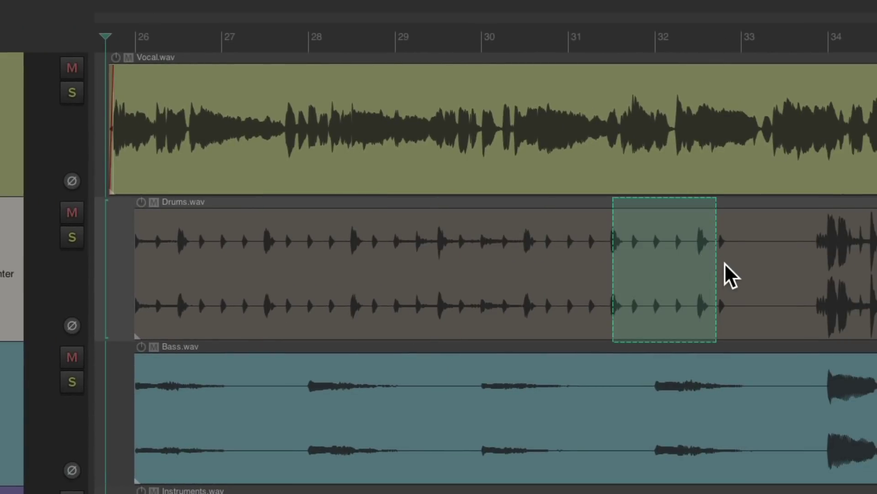
drag(555, 121, 392, 101)
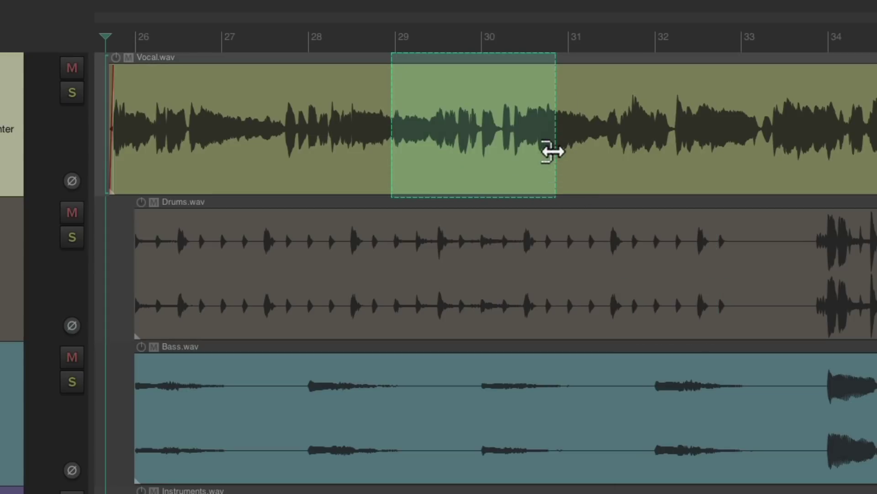
drag(553, 152, 621, 151)
drag(392, 149, 315, 151)
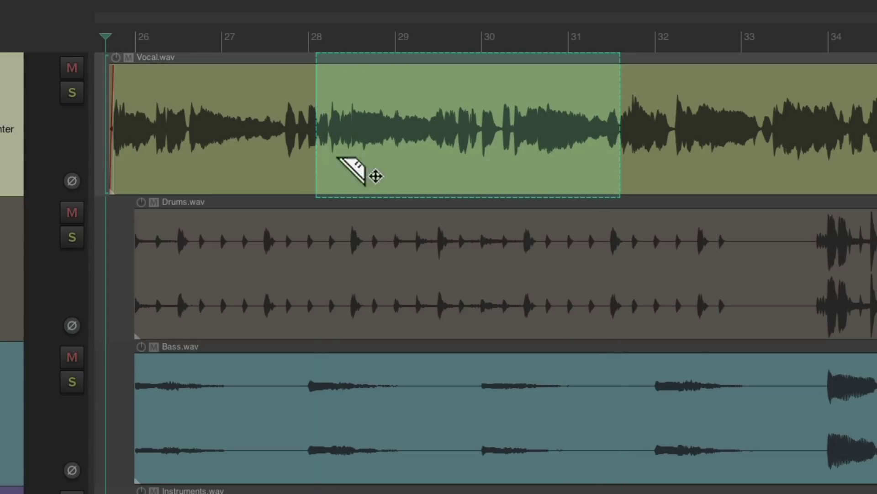
click(451, 157)
Draw and redraw razor ranges on Drums around bars 28–31, briefly trying the Bass clip
click(312, 260)
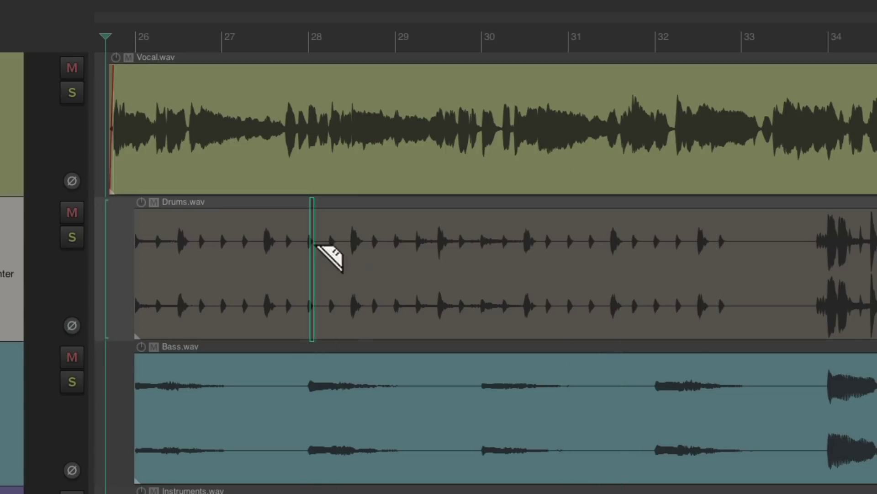
drag(349, 250, 539, 297)
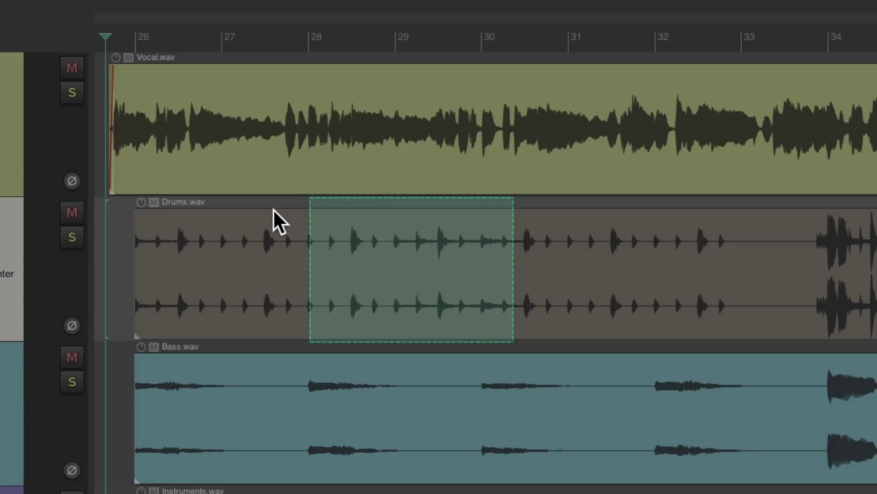
drag(237, 202, 362, 209)
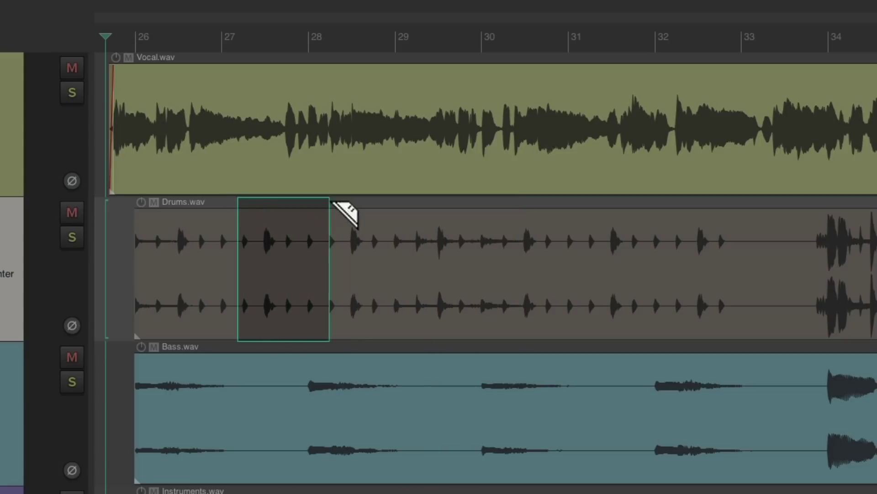
drag(436, 209, 558, 209)
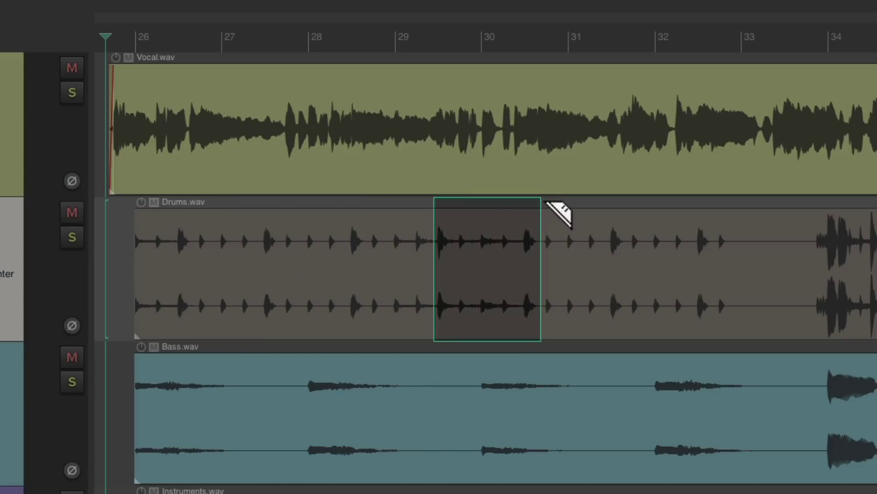
drag(269, 353, 372, 352)
drag(489, 215, 558, 223)
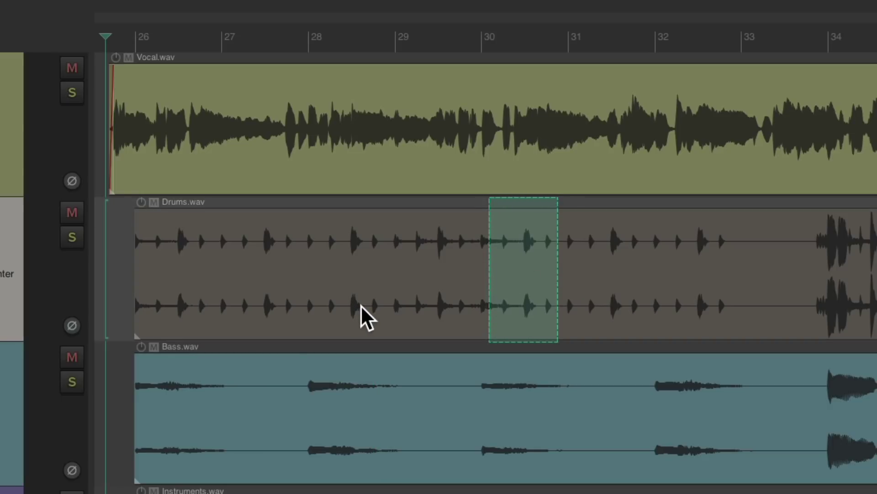
Draw more razor areas on Drums, Bass and Vocal, ending with Drums bars 27.6–29
drag(393, 313, 251, 320)
mouse_move(428, 319)
mouse_down()
mouse_move(454, 312)
mouse_move(459, 320)
mouse_up()
mouse_move(451, 465)
mouse_down()
mouse_move(490, 471)
mouse_move(565, 439)
mouse_up()
drag(600, 137, 407, 134)
drag(238, 83, 325, 121)
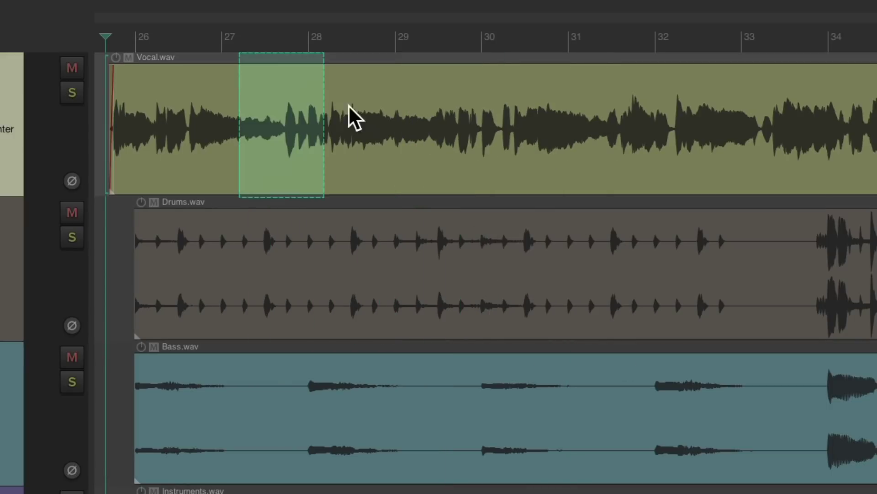
mouse_move(420, 117)
mouse_down()
mouse_move(525, 123)
mouse_move(513, 126)
mouse_up()
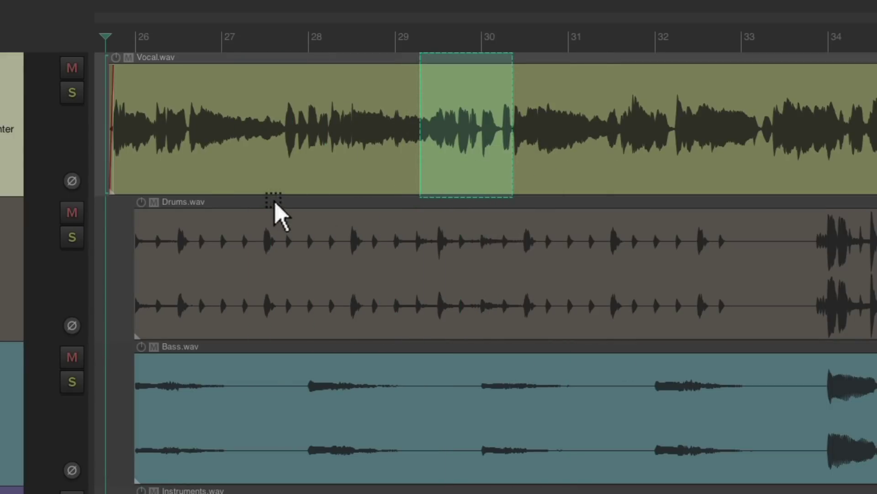
drag(274, 206, 407, 226)
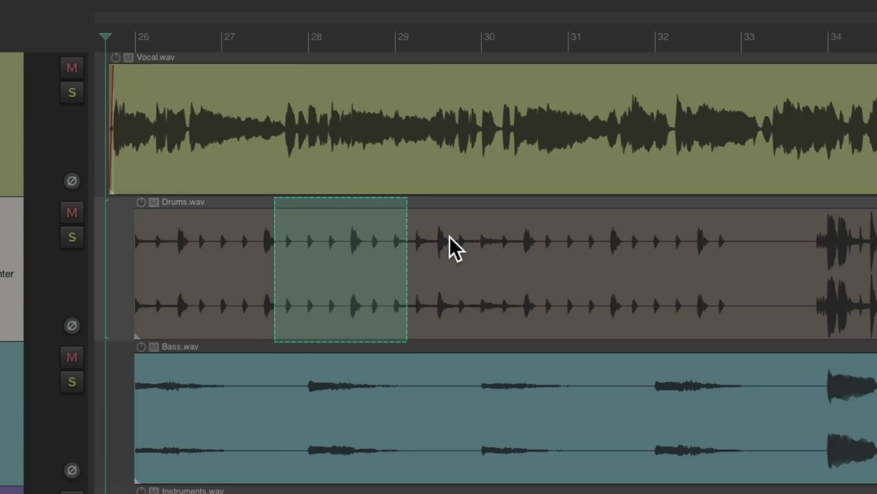
Clear the Drums razor area, then make and clear a ruler time selection and a Vocal razor area
key(Escape)
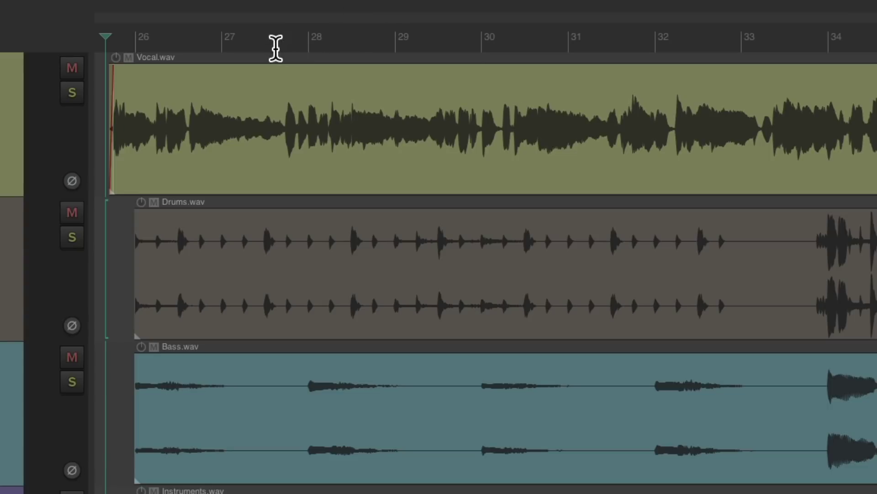
drag(272, 45, 539, 72)
drag(516, 43, 660, 47)
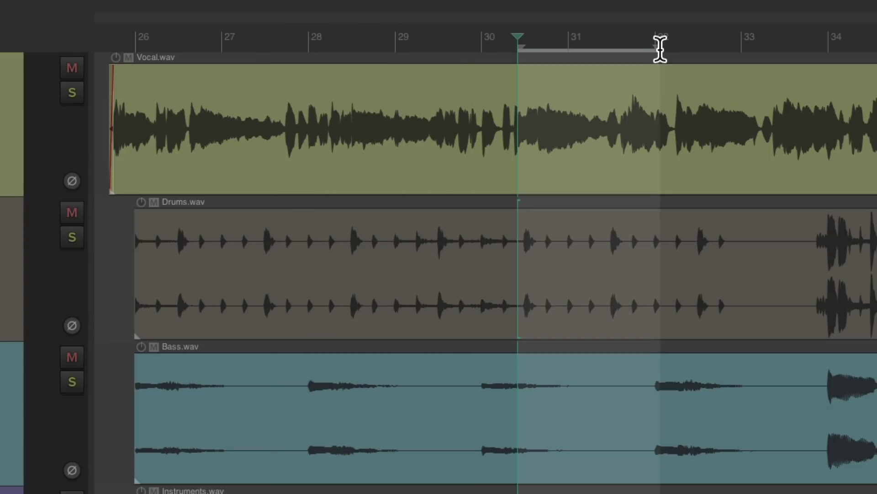
key(Escape)
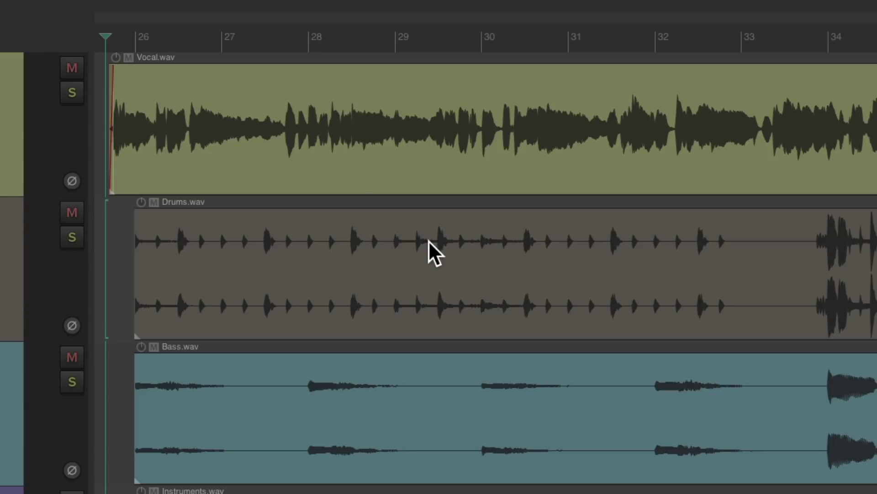
drag(361, 104, 506, 103)
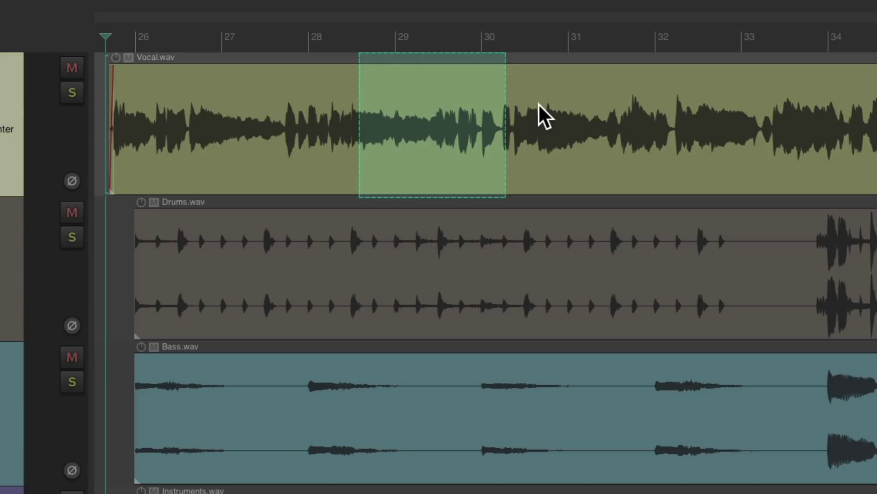
key(Escape)
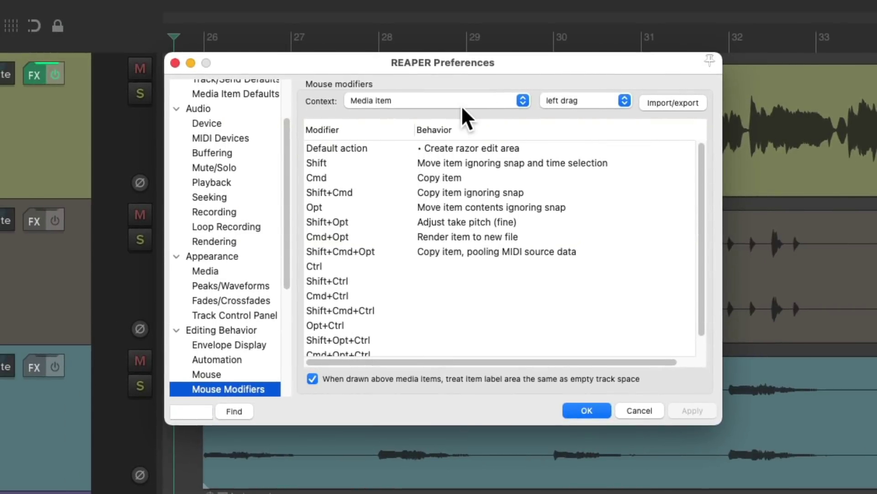
Reset the Media item, Media item bottom half and Track mouse modifiers to factory defaults
click(672, 101)
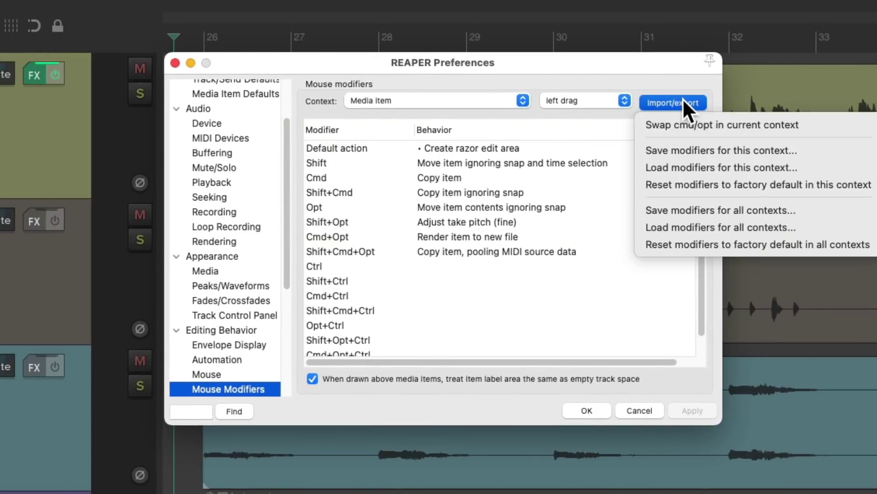
click(640, 184)
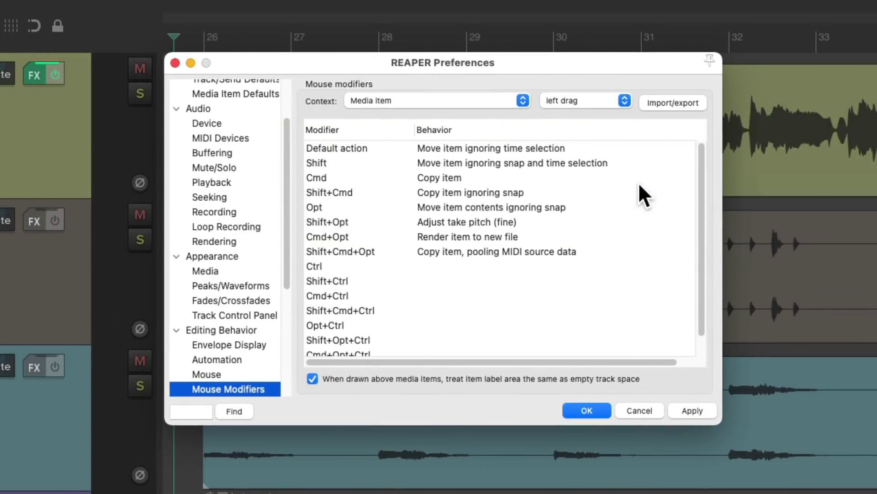
click(484, 99)
click(485, 115)
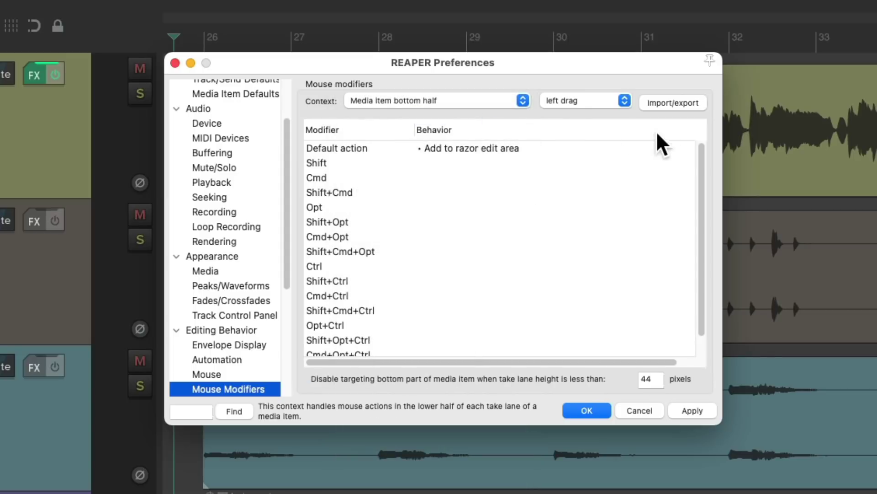
click(673, 102)
click(642, 184)
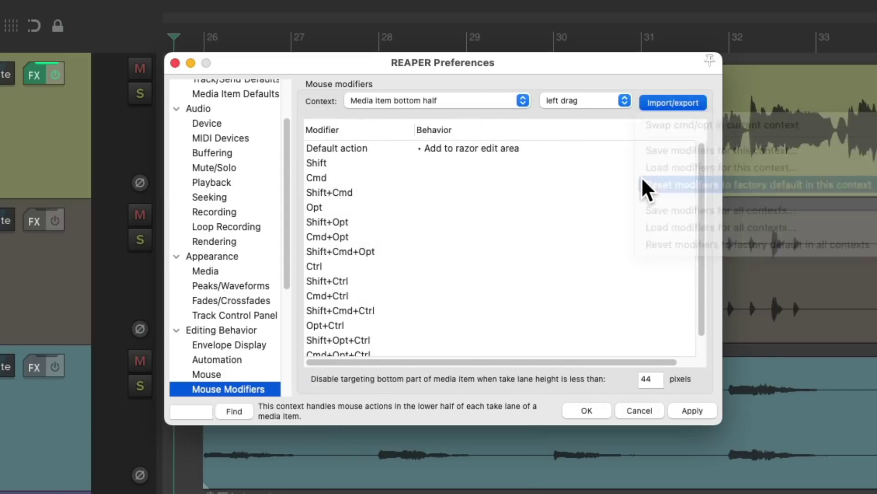
click(484, 103)
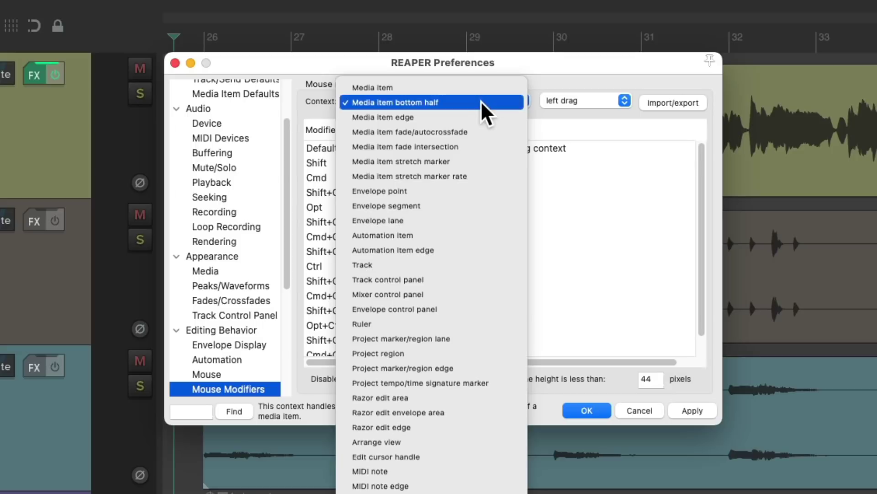
click(469, 264)
click(672, 102)
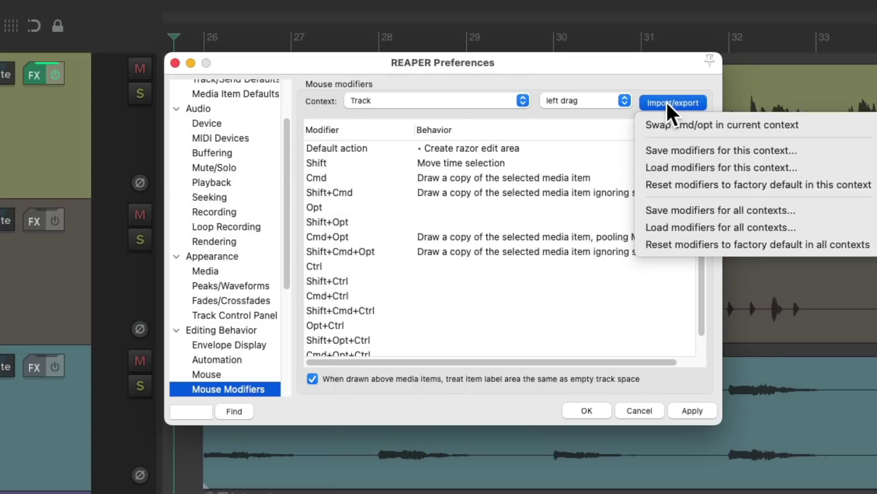
click(652, 185)
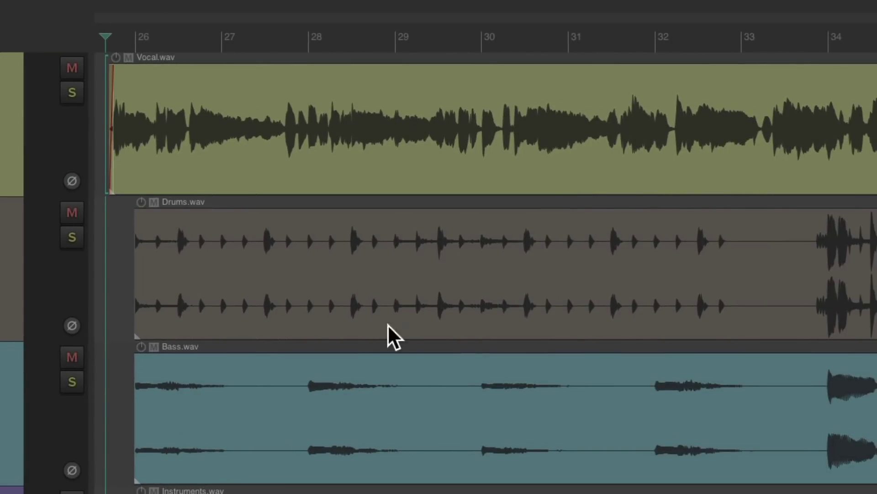
drag(308, 198, 419, 199)
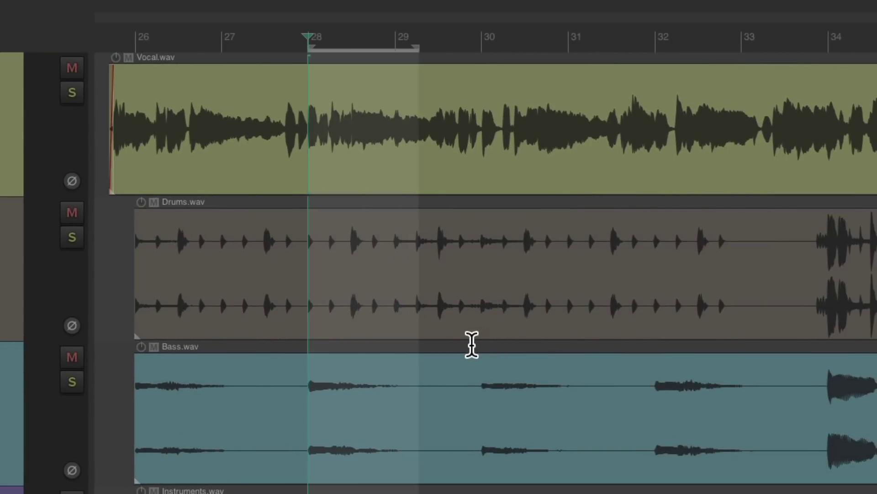
drag(467, 345, 581, 344)
click(632, 413)
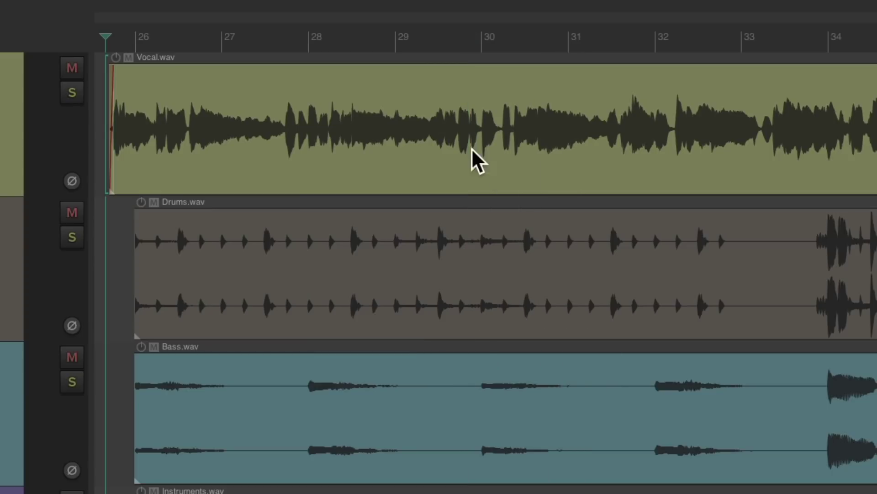
drag(348, 114, 462, 122)
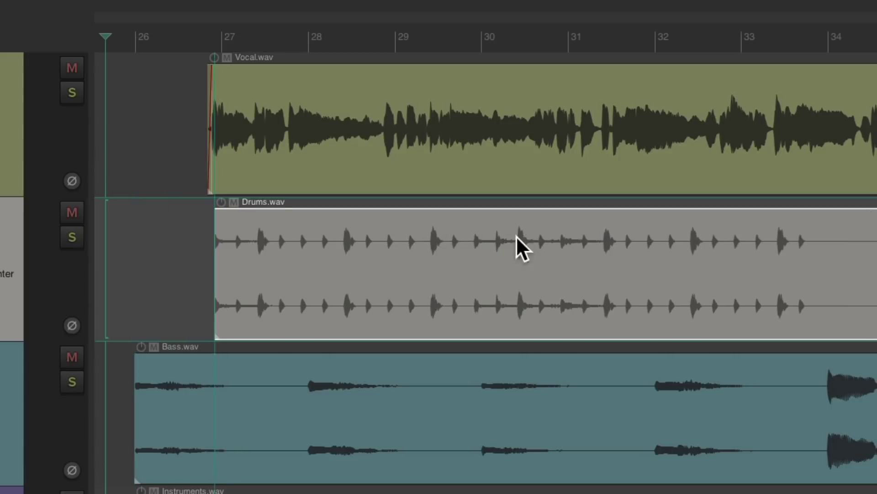
key(ctrl+z)
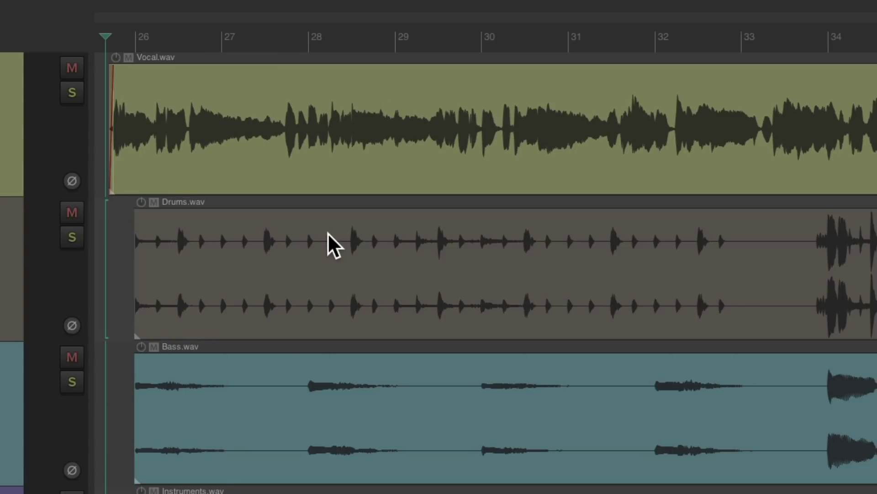
key(alt)
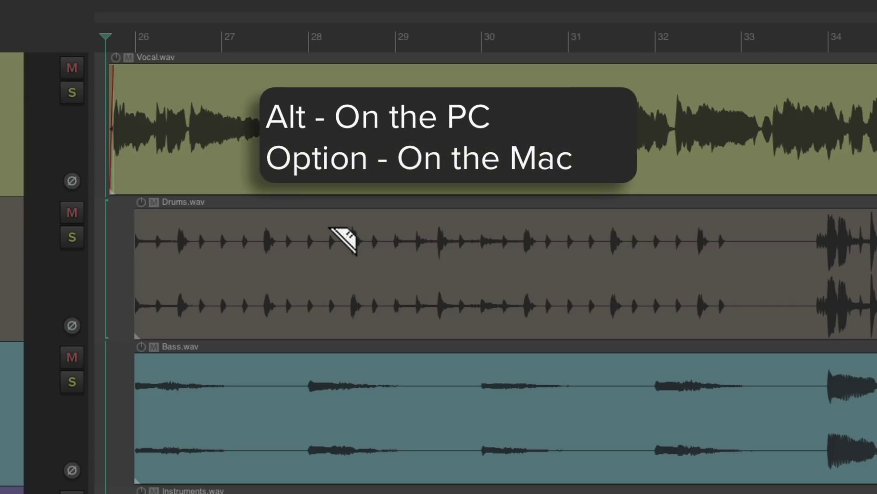
drag(330, 228, 563, 224)
drag(437, 226, 211, 235)
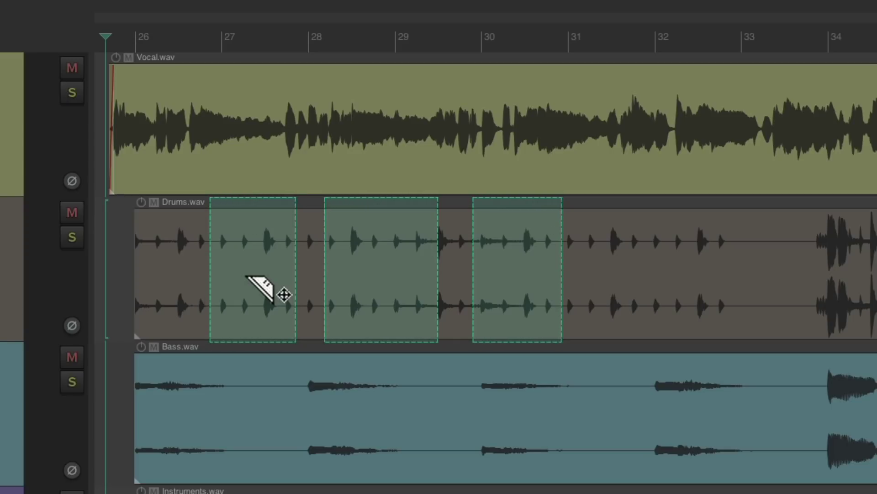
key(1)
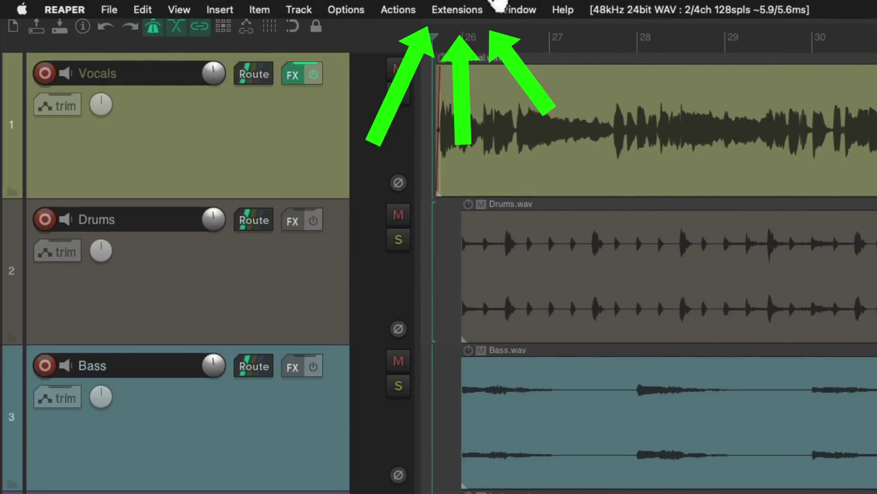
Open the SWS Cycle Action editor from the Extensions menu
click(459, 9)
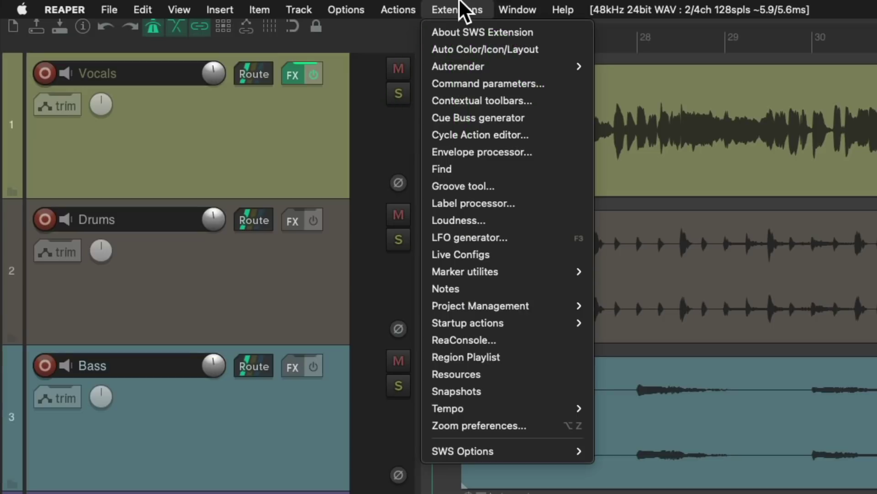
click(424, 135)
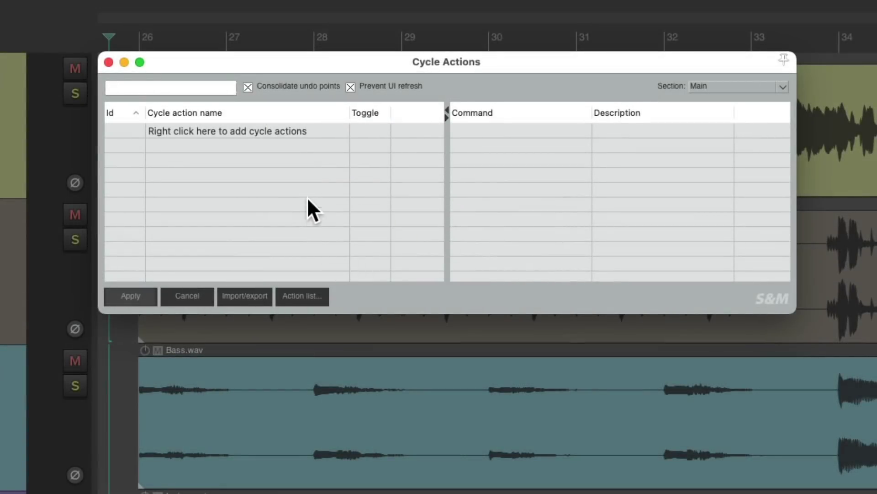
Add a cycle action named 'Razor Edit - Fast Mode' and bring up the Action list
right_click(211, 131)
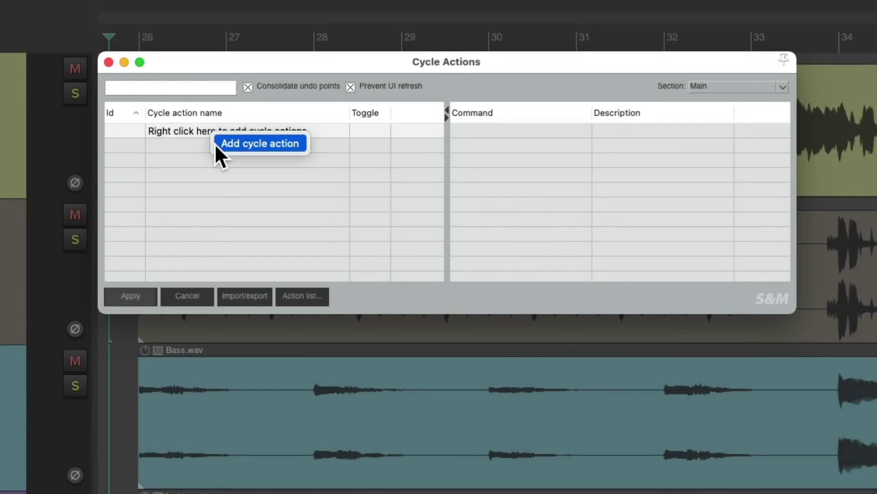
click(216, 144)
text(Razor Edit - Fast Mode)
key(Return)
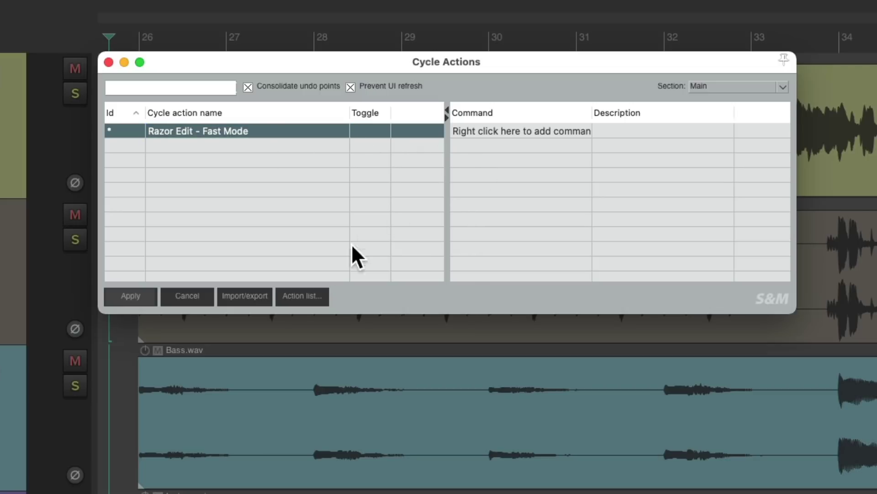
click(314, 297)
Search 'mod razor track' and copy the Track left-drag Create razor edit area command ID
click(337, 299)
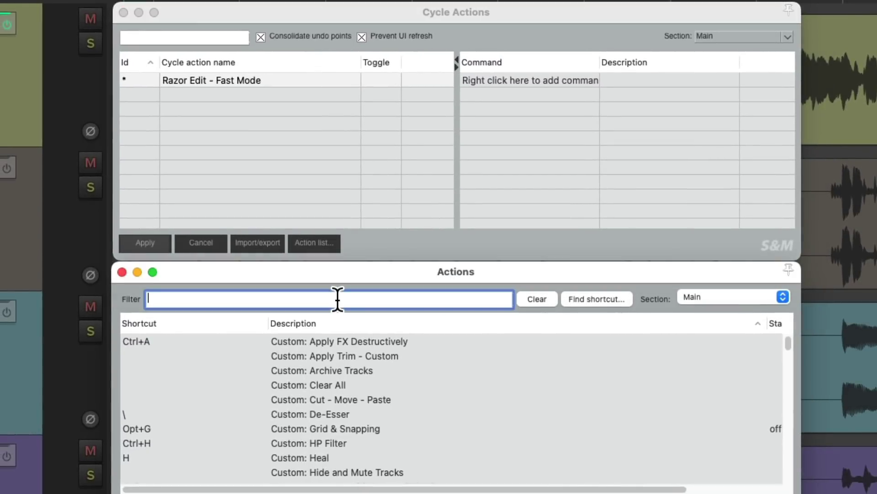
text(mod razor track)
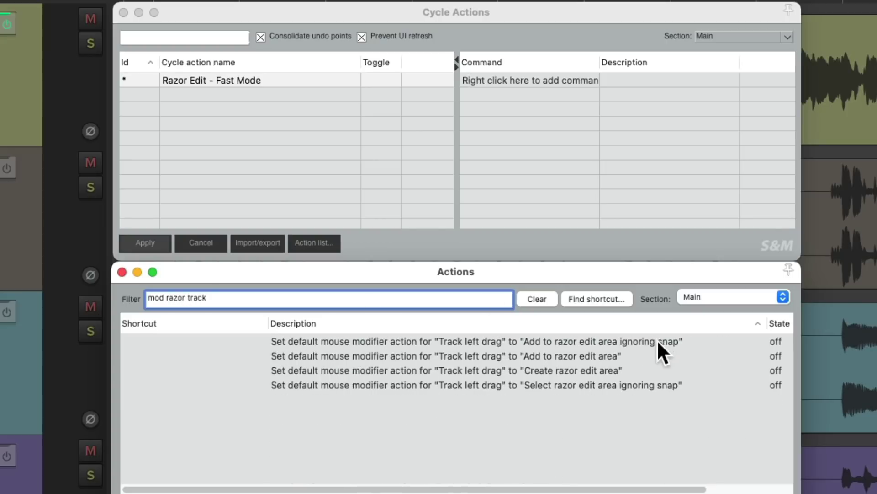
click(582, 369)
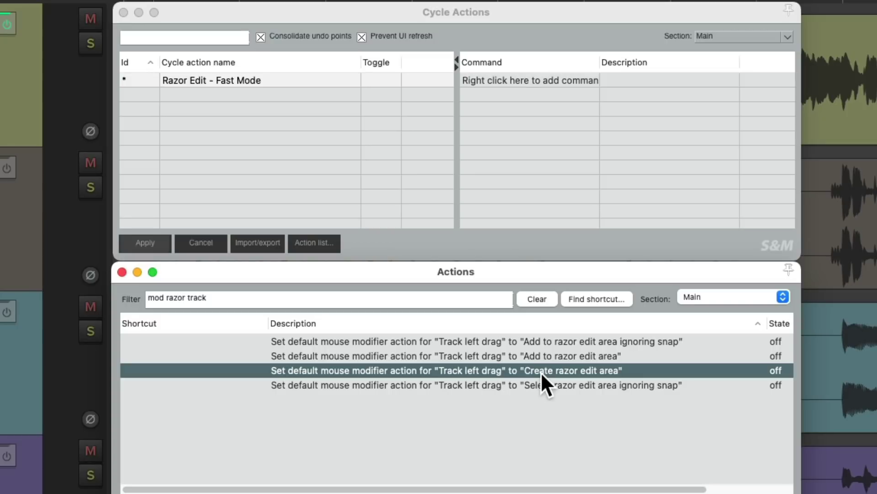
right_click(416, 369)
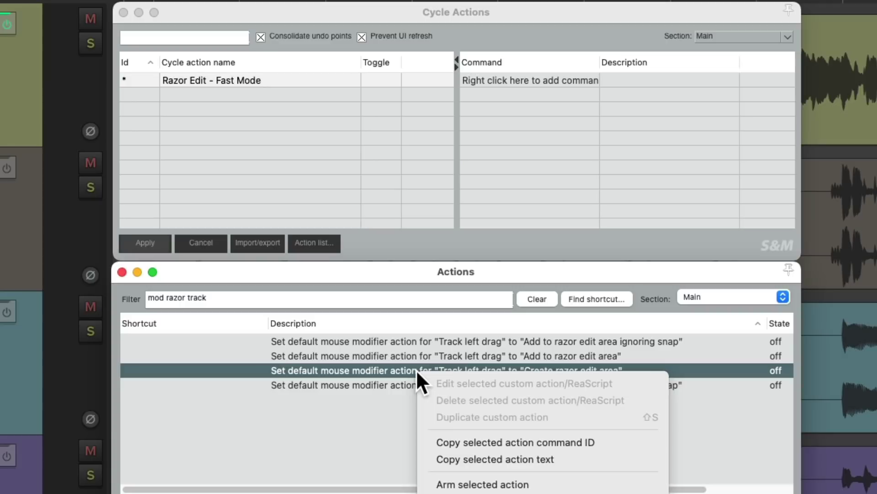
click(430, 442)
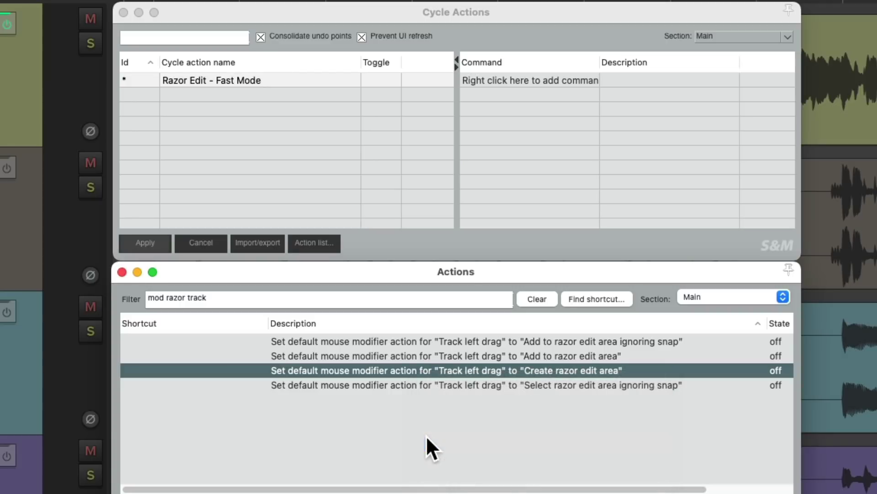
Add command 39217 to the Razor Edit - Fast Mode cycle action
right_click(508, 78)
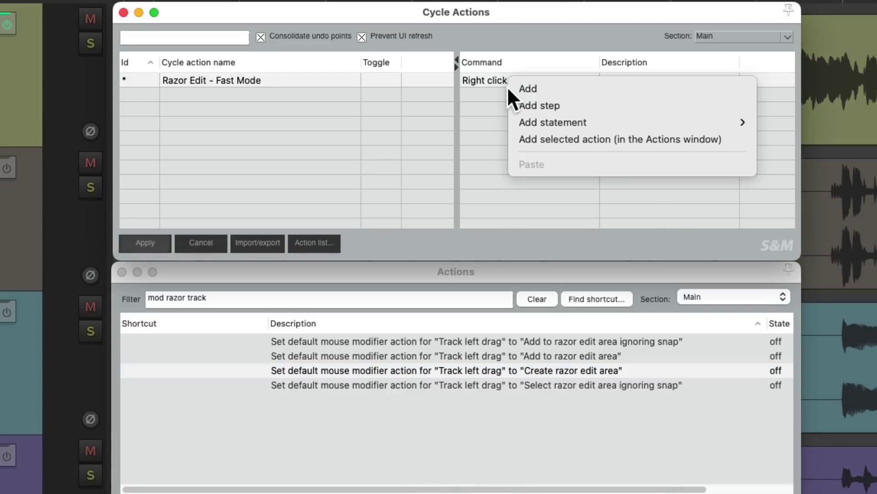
click(513, 88)
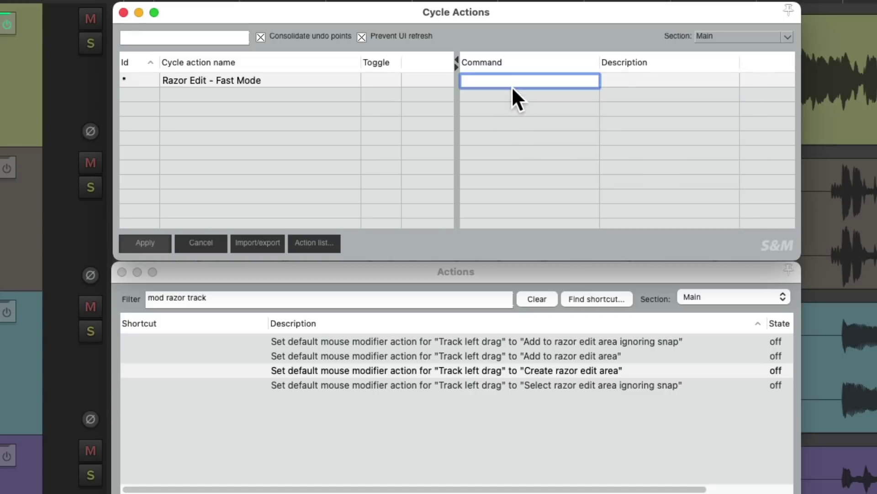
key(super+v)
key(Return)
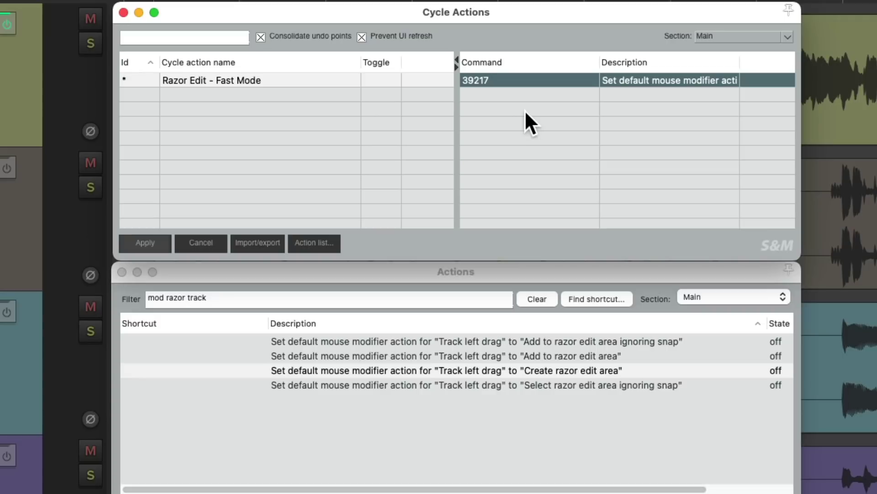
Copy the Media item left-drag Create razor edit area ID and add it as command 27030
double_click(207, 300)
text(media item)
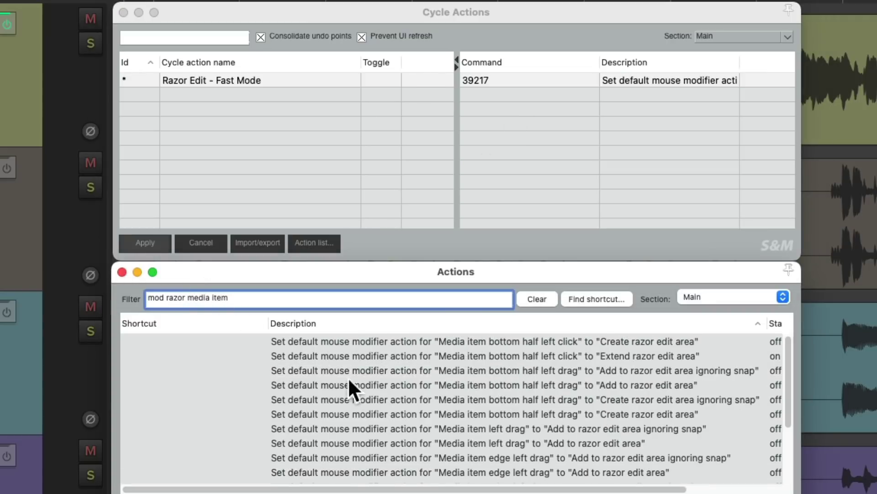
scroll(408, 400, down, 5)
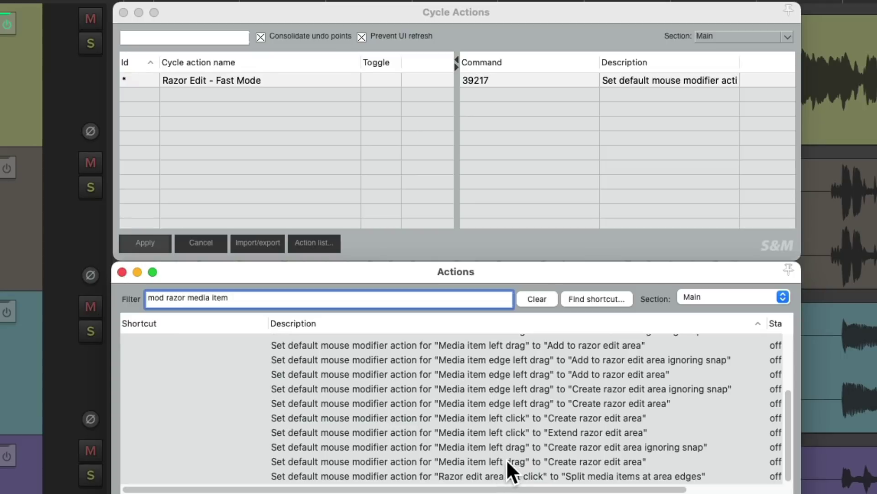
click(554, 460)
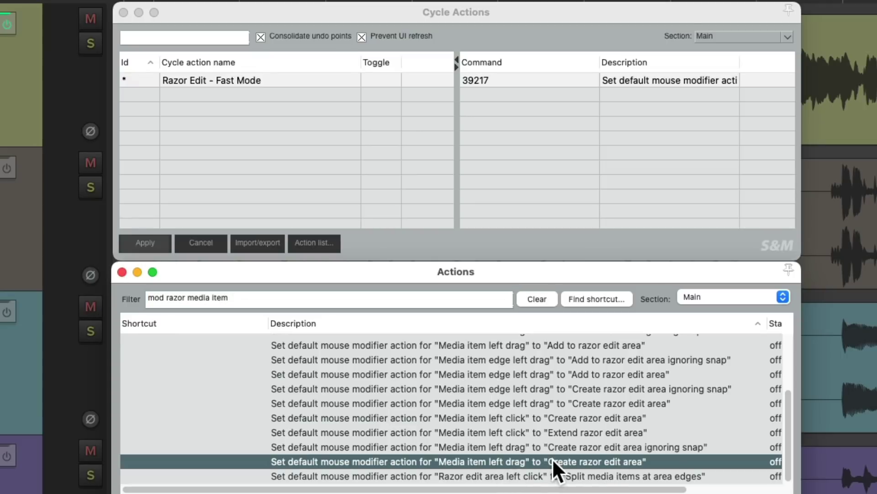
right_click(552, 459)
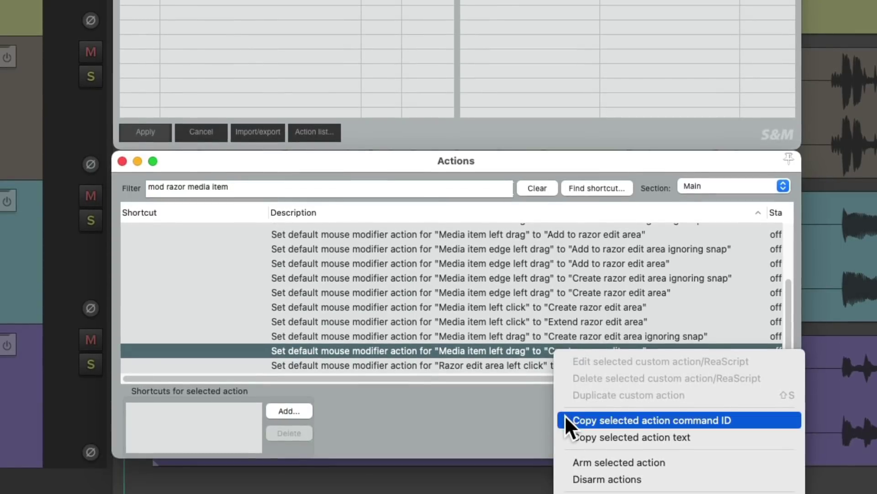
click(567, 420)
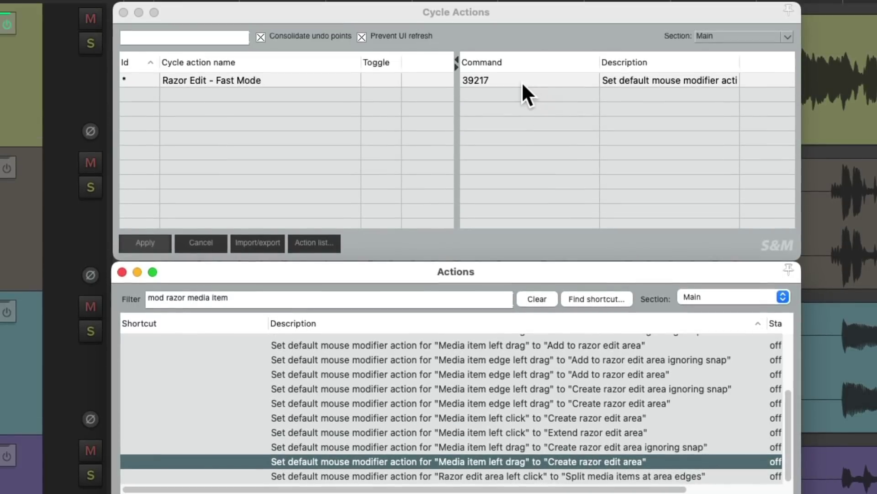
right_click(510, 89)
click(525, 106)
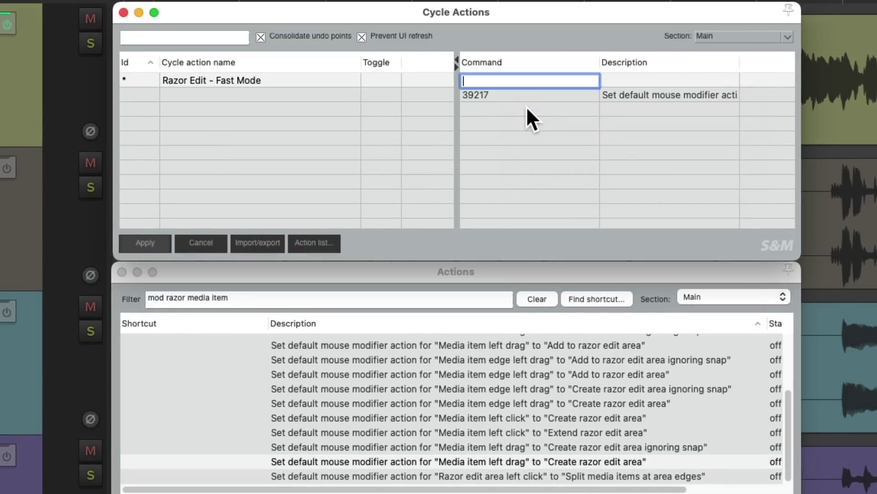
key(super+v)
key(Return)
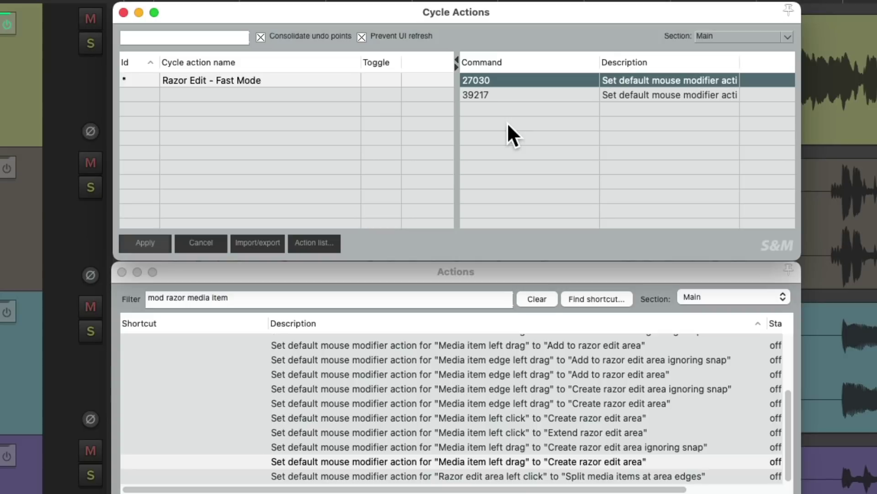
Copy the bottom-half drag Add to razor edit area ID and add it as command 27064
scroll(501, 421, up, 5)
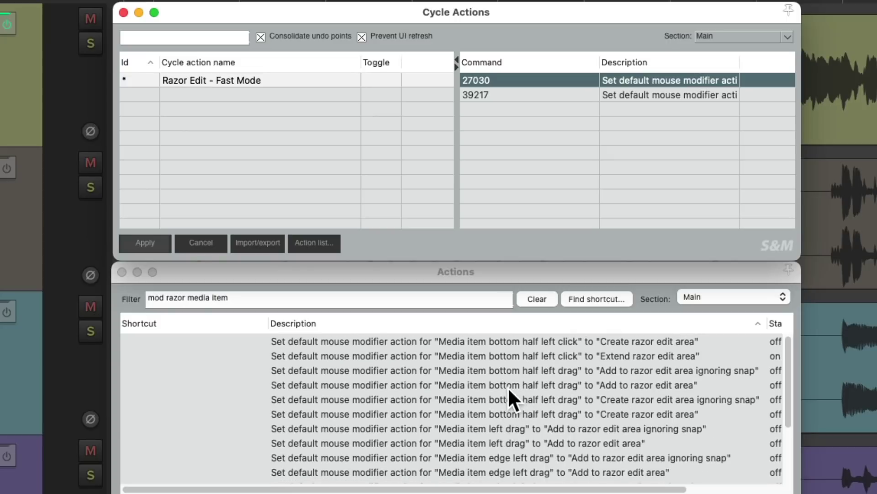
click(607, 384)
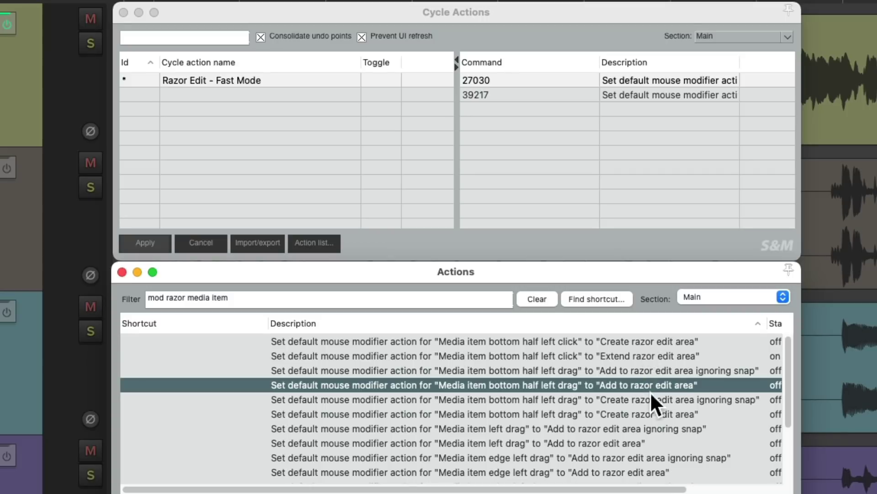
right_click(612, 384)
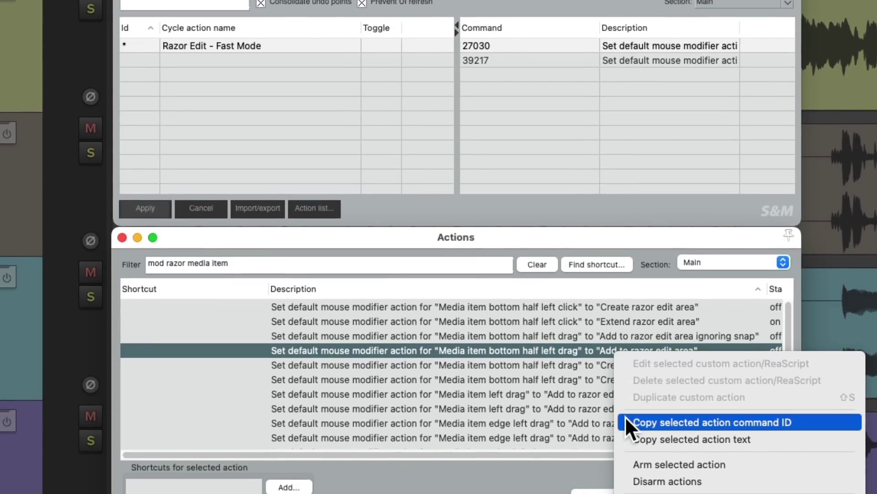
click(625, 416)
click(498, 68)
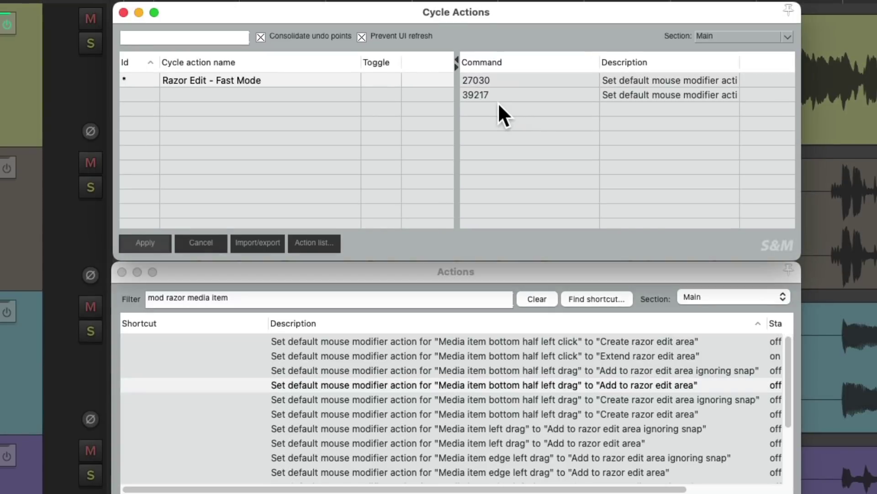
right_click(478, 71)
click(482, 112)
key(ctrl+v)
key(Return)
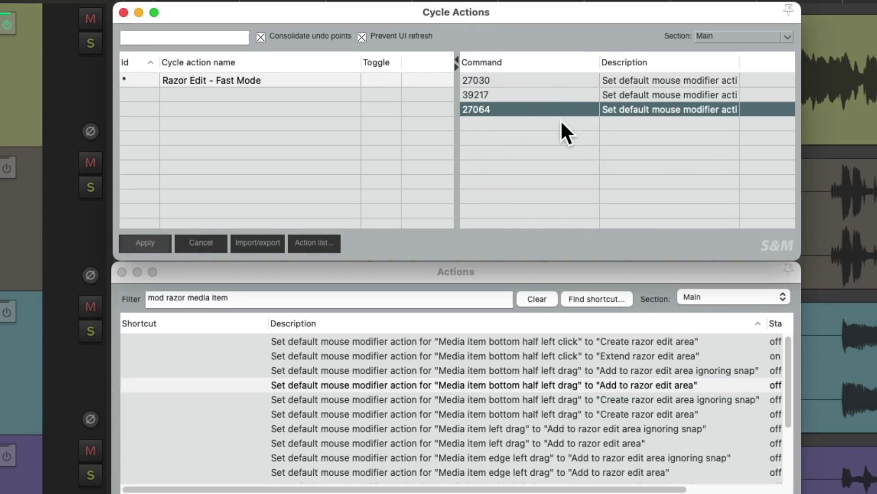
Insert a step break into the cycle action and move it below command 27064
right_click(488, 121)
click(498, 151)
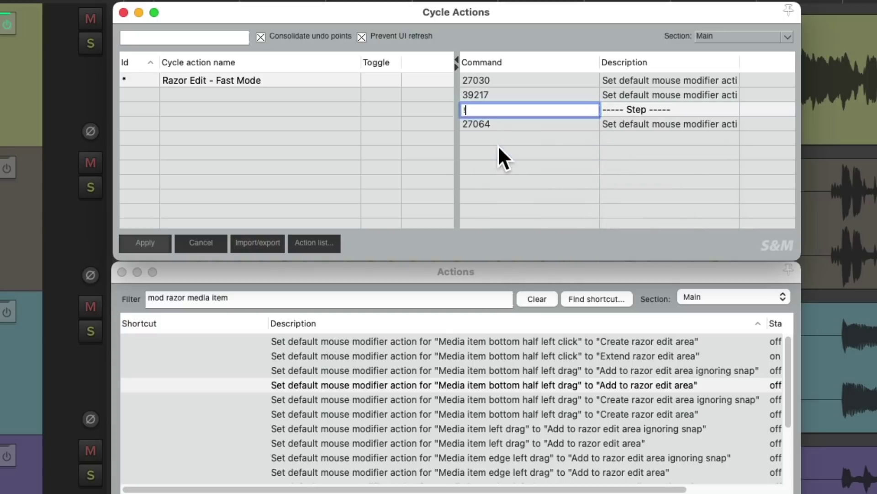
drag(501, 112, 501, 122)
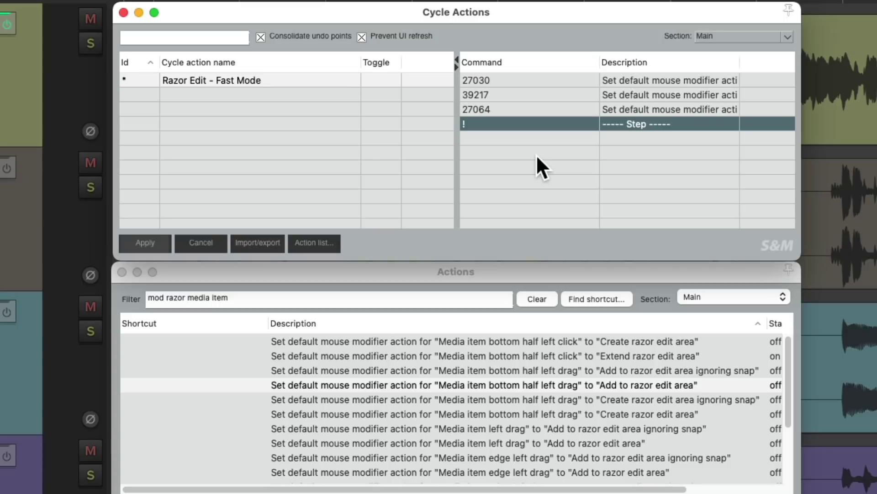
Add command 39199, the factory track left-drag 'Select time' default, to the cycle action
click(269, 299)
text(mod track factory)
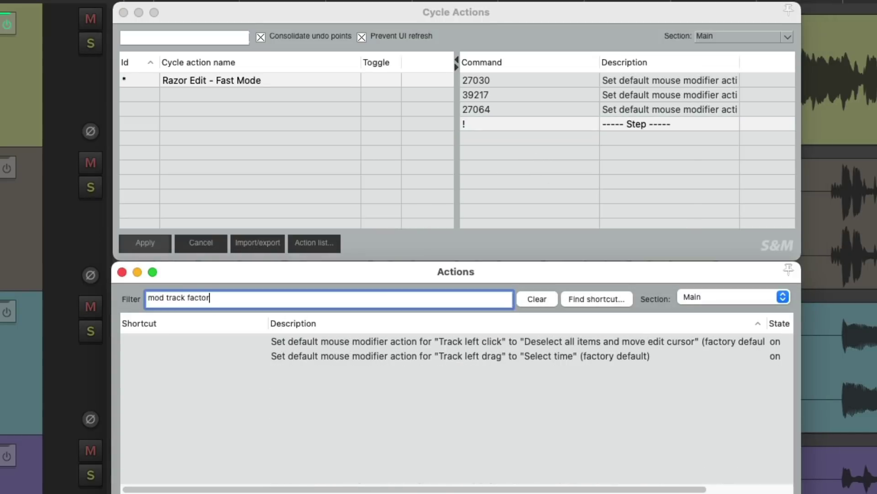
click(409, 356)
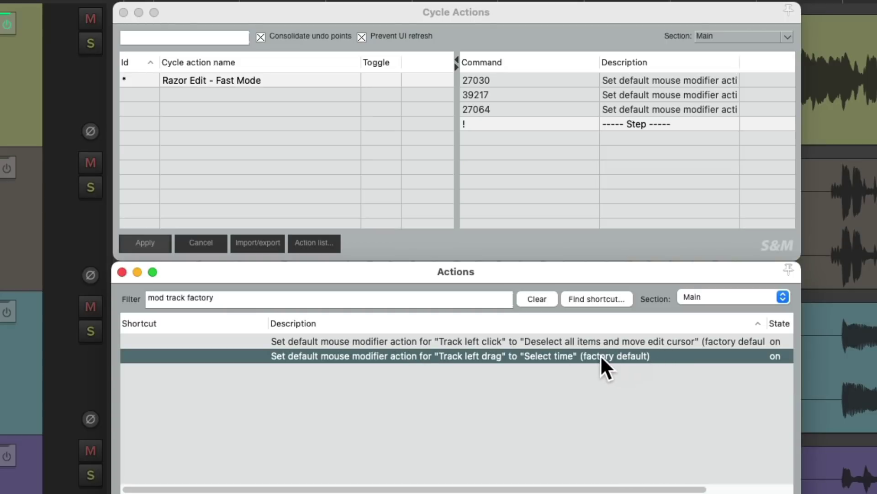
right_click(582, 355)
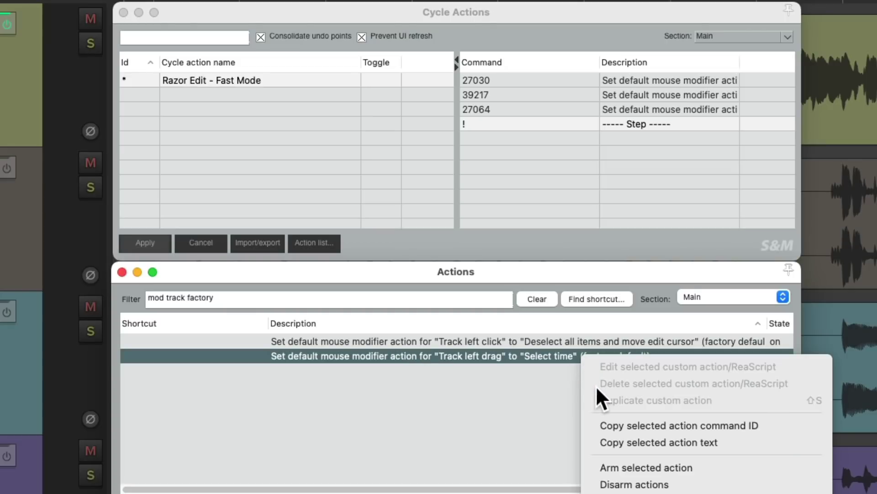
click(598, 421)
right_click(520, 139)
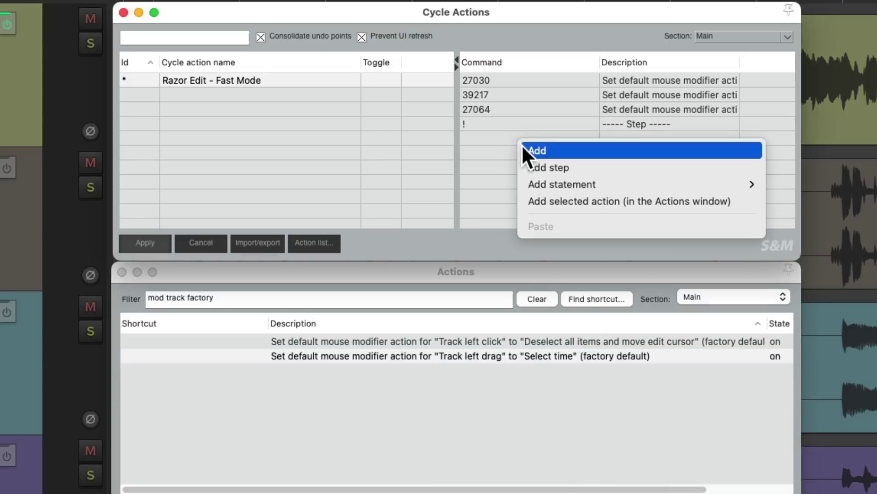
click(524, 149)
key(super+v)
key(Return)
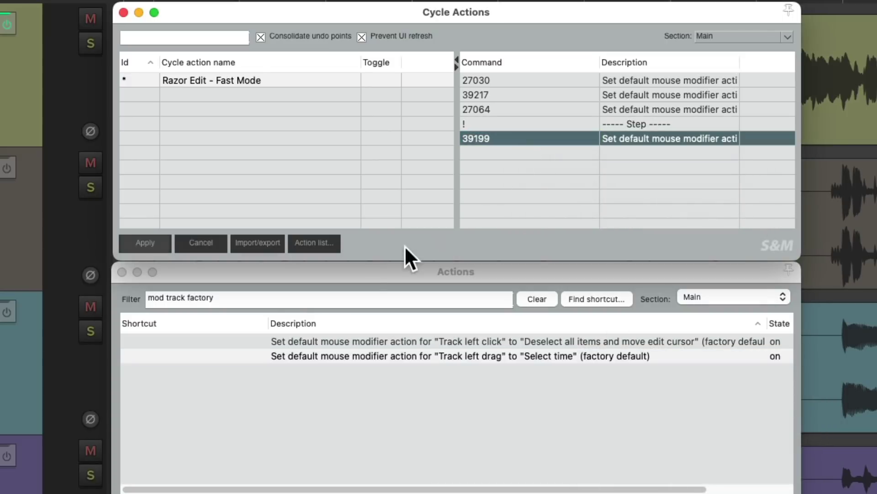
Add command 39013, media item left-drag 'Move item ignoring time selection', to the cycle action
double_click(176, 297)
text(media item)
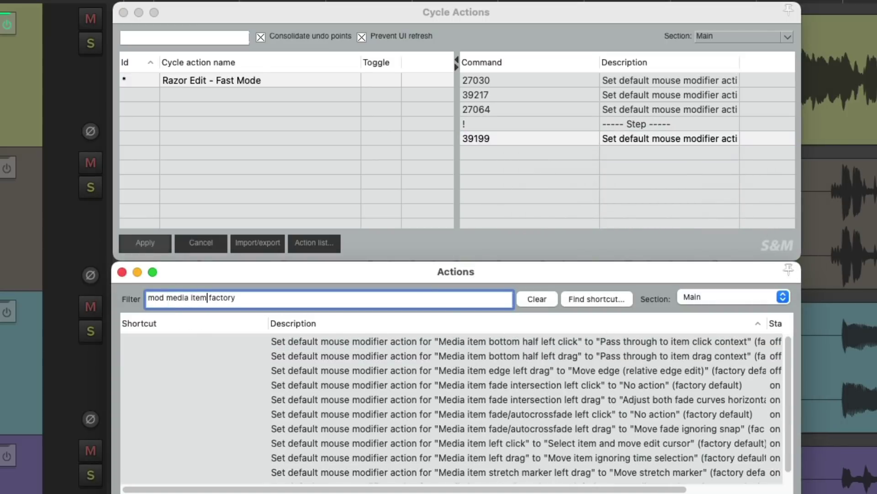
scroll(400, 382, down, 1)
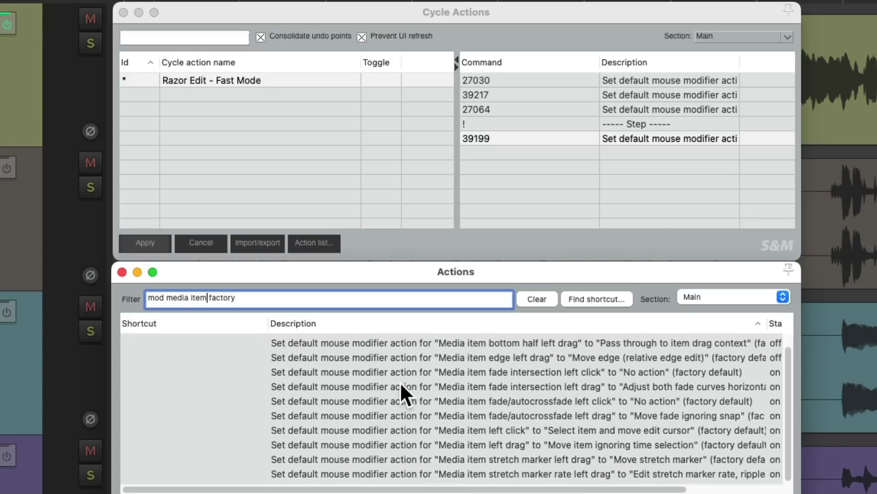
click(556, 447)
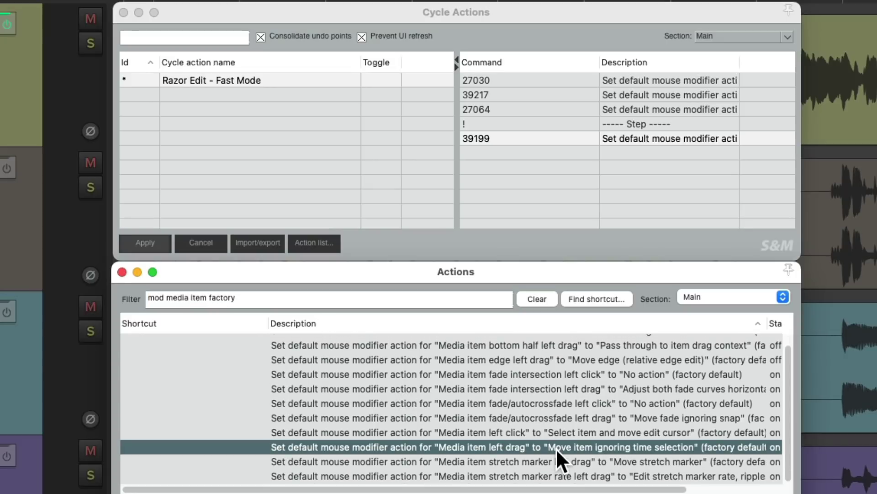
right_click(555, 448)
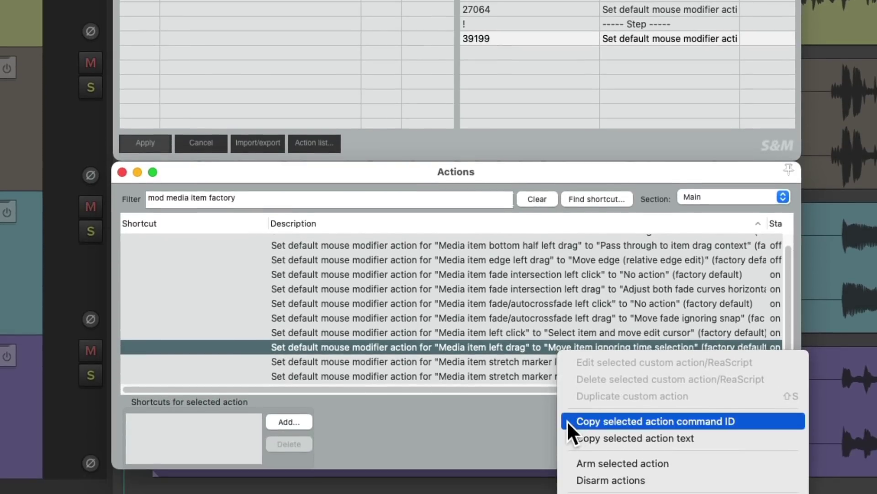
click(566, 420)
right_click(490, 47)
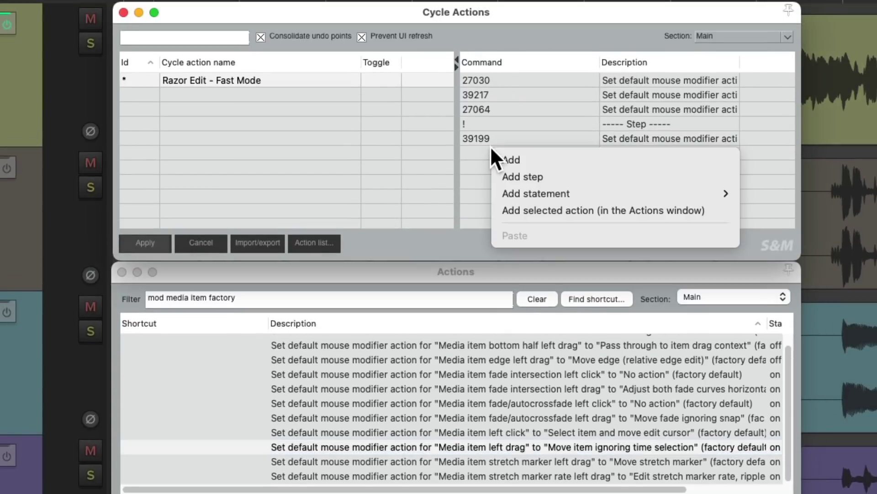
click(491, 153)
key(super+v)
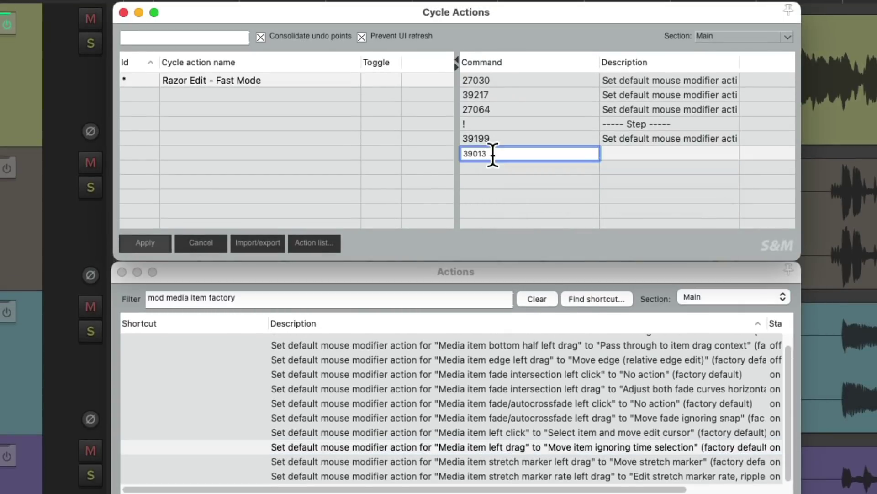
key(Return)
Add command 39032, bottom-half drag 'Pass through to item drag context', to the cycle action
scroll(489, 396, up, 1)
click(488, 356)
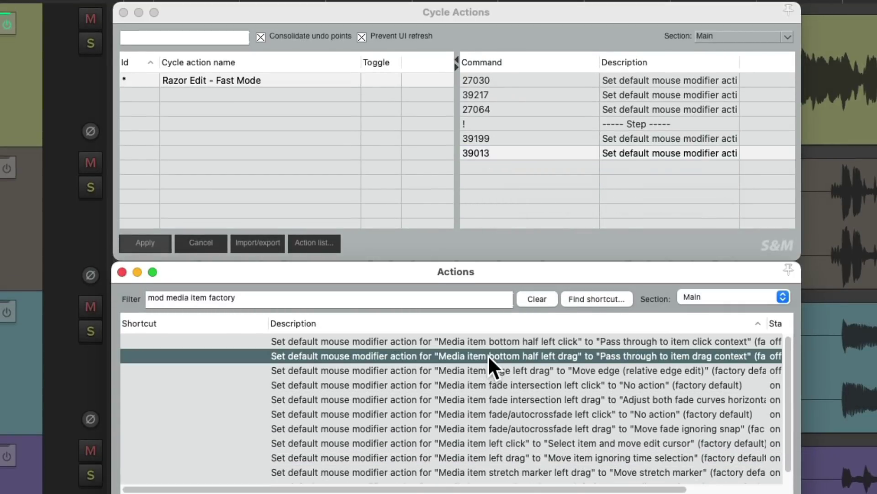
right_click(489, 355)
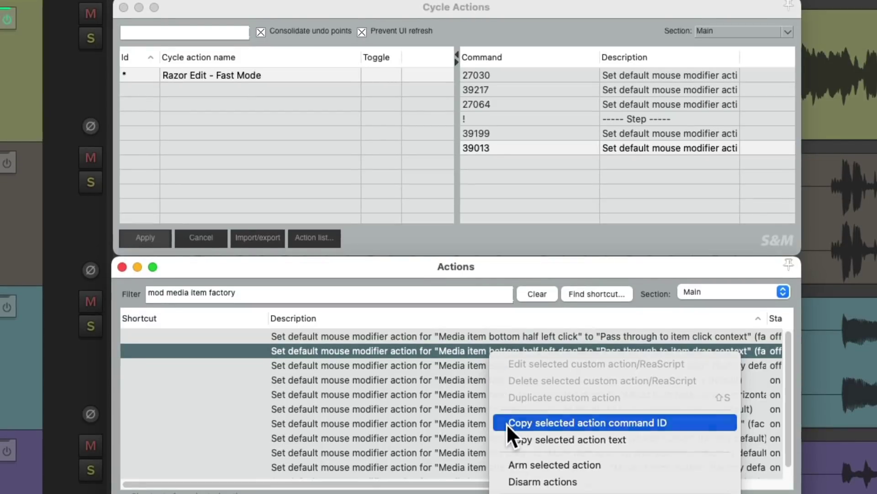
click(506, 423)
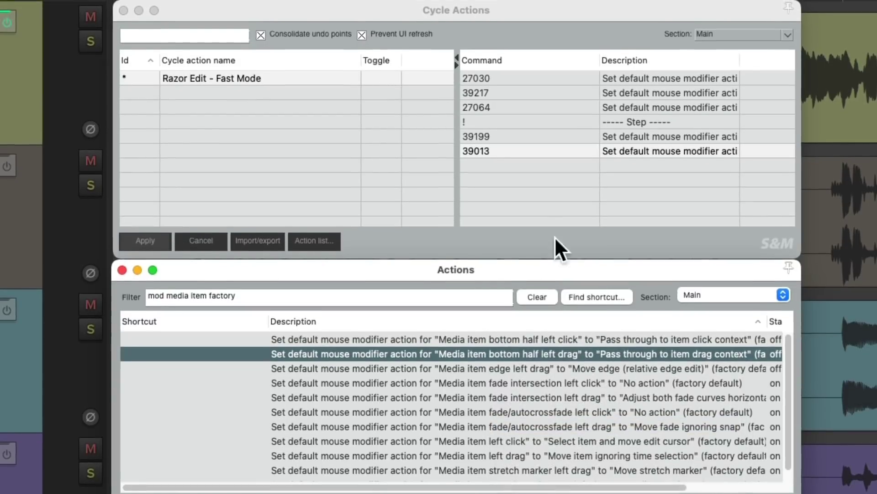
right_click(492, 162)
click(498, 177)
key(super+v)
key(Return)
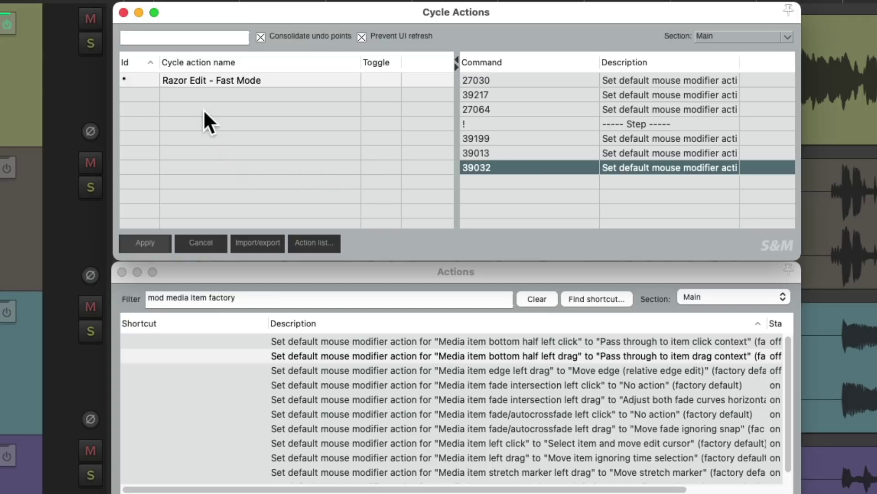
Apply the Razor Edit - Fast Mode cycle action and close the Cycle Actions editor
click(192, 80)
click(152, 242)
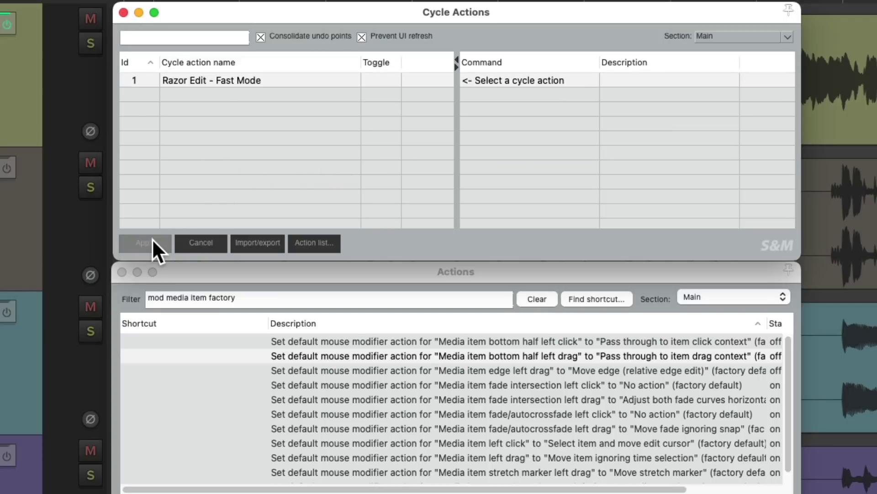
click(123, 12)
click(122, 271)
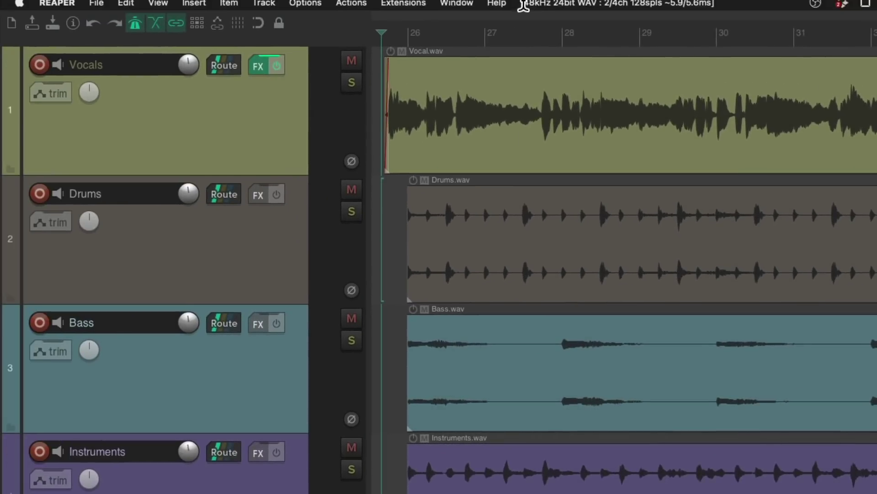
Assign the F1 shortcut to 'Razor Edit - Fast Mode' in the Actions list, then close it
click(364, 9)
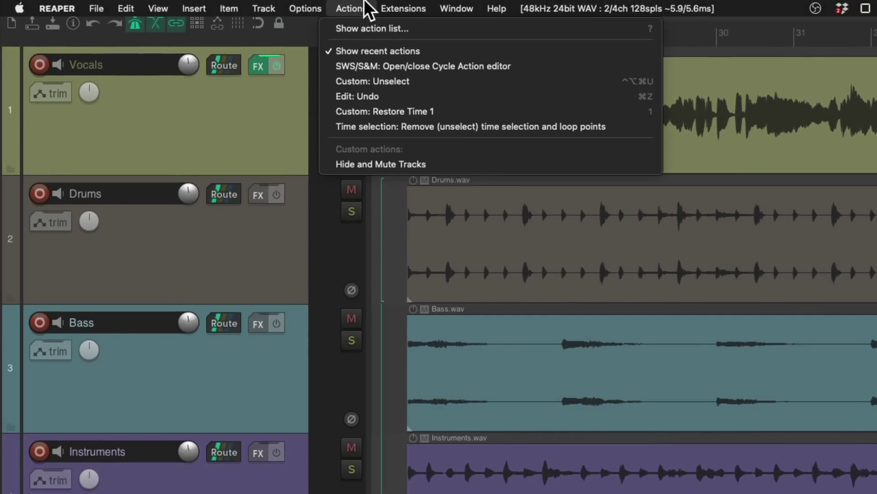
click(330, 25)
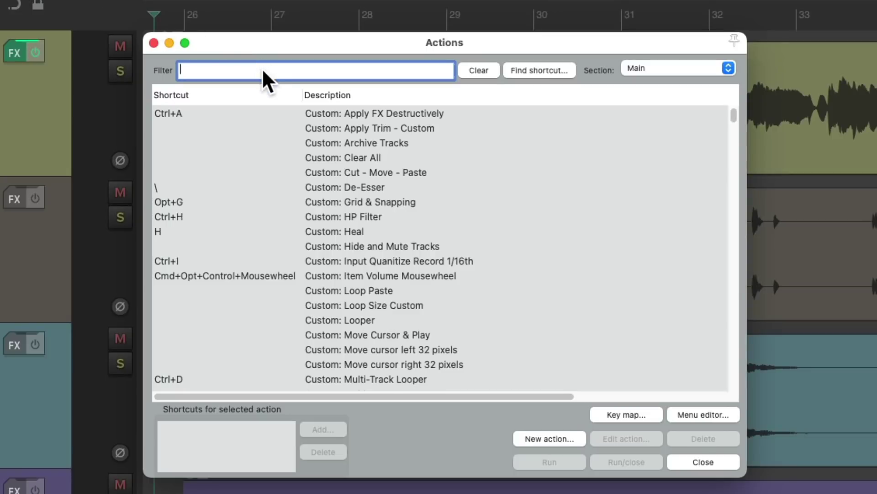
text(razor edit fast)
click(379, 115)
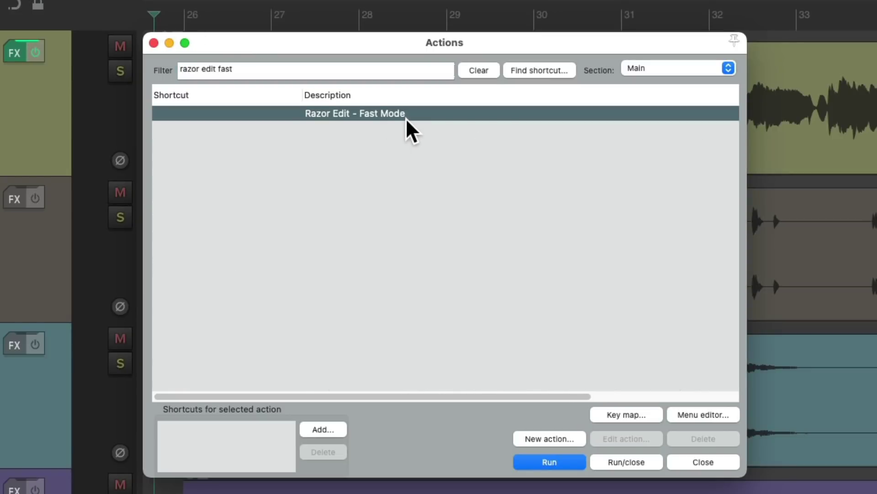
click(325, 429)
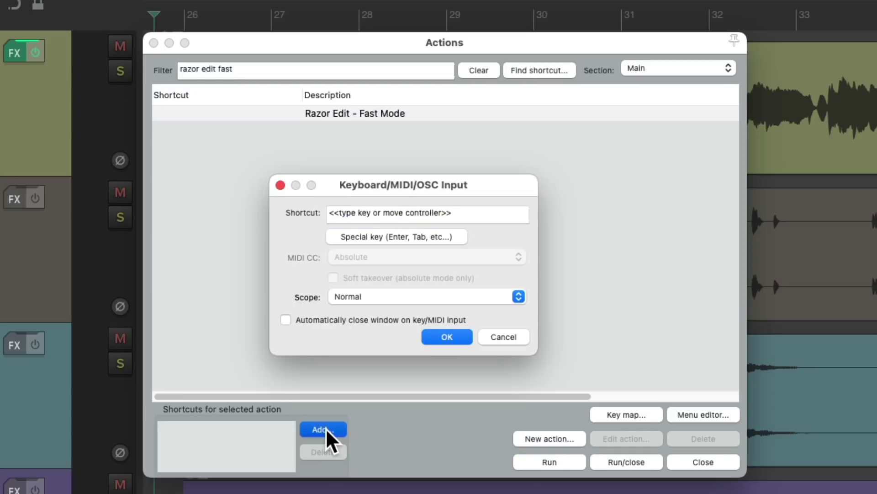
key(F1)
key(Return)
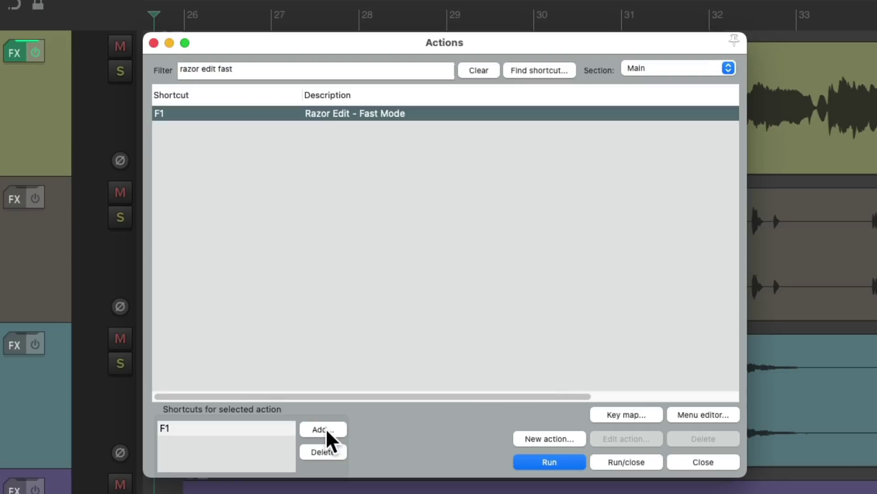
key(Escape)
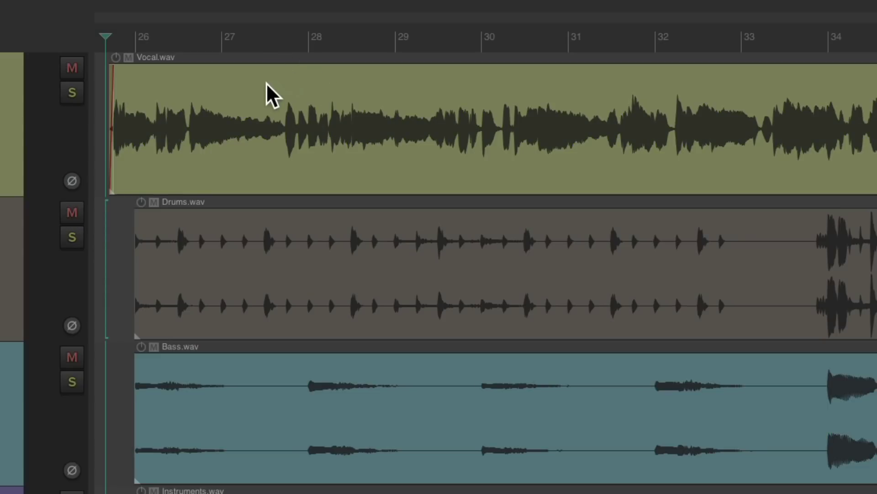
drag(264, 92, 441, 114)
drag(521, 117, 631, 119)
drag(463, 124, 330, 124)
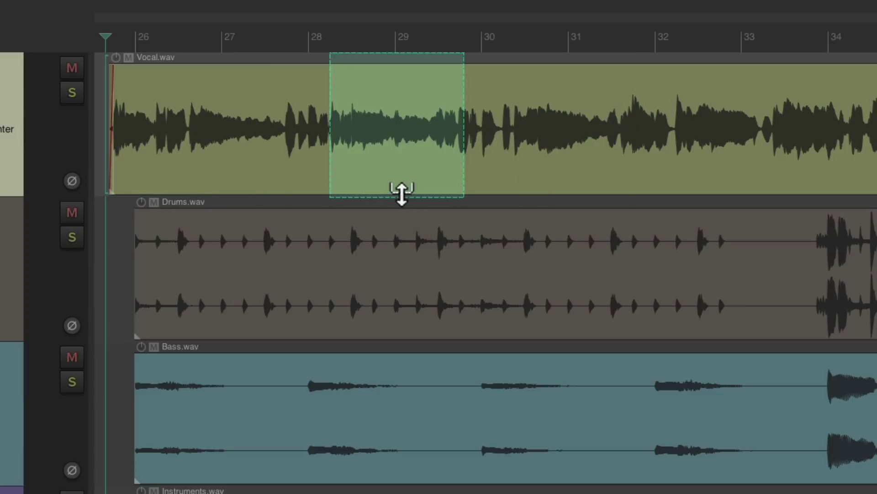
drag(402, 194, 462, 393)
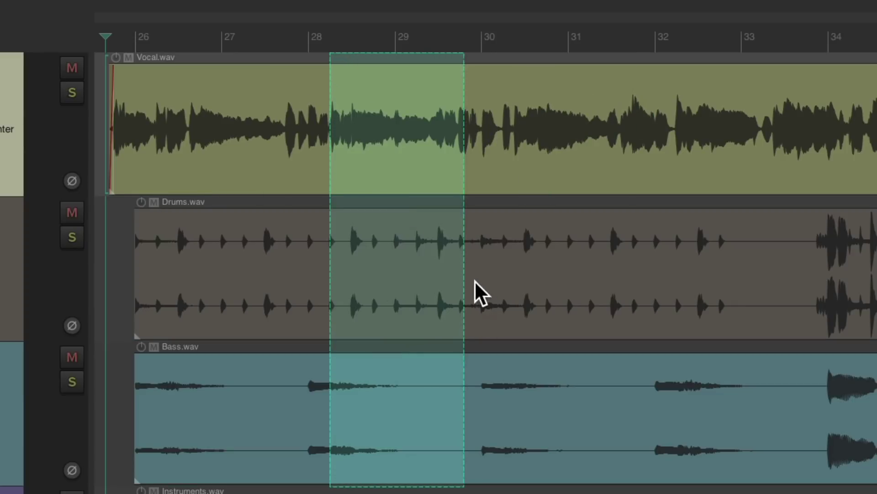
drag(462, 282, 522, 282)
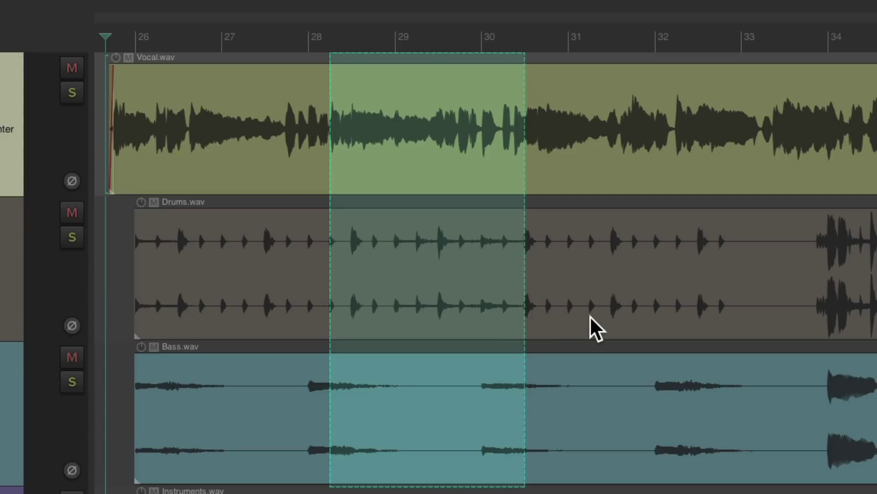
drag(584, 188, 694, 192)
drag(650, 308, 762, 313)
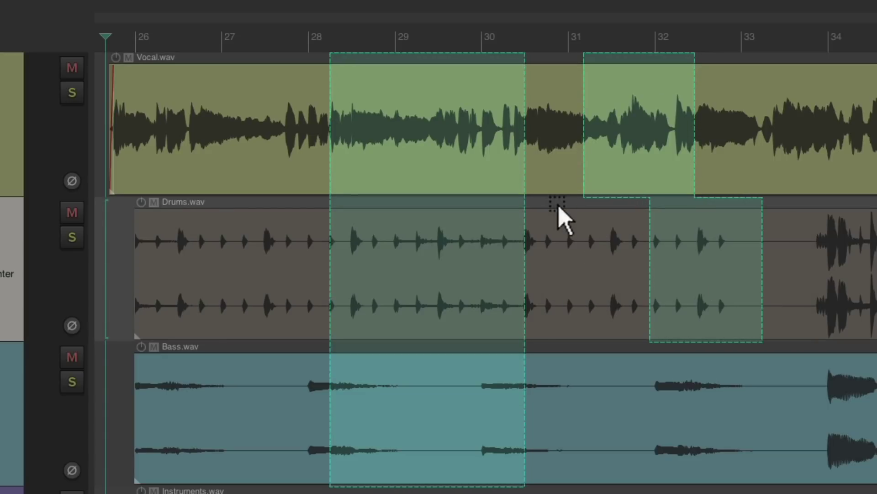
drag(553, 208, 305, 213)
drag(267, 73, 429, 92)
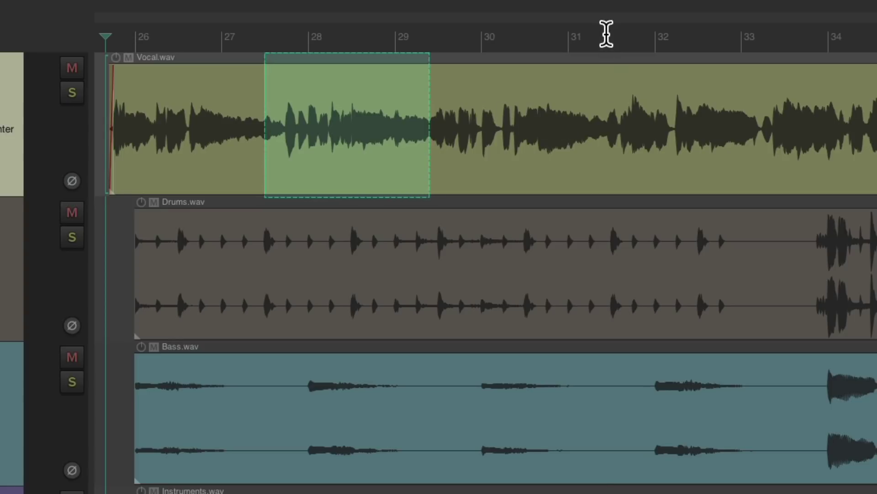
drag(607, 33, 328, 35)
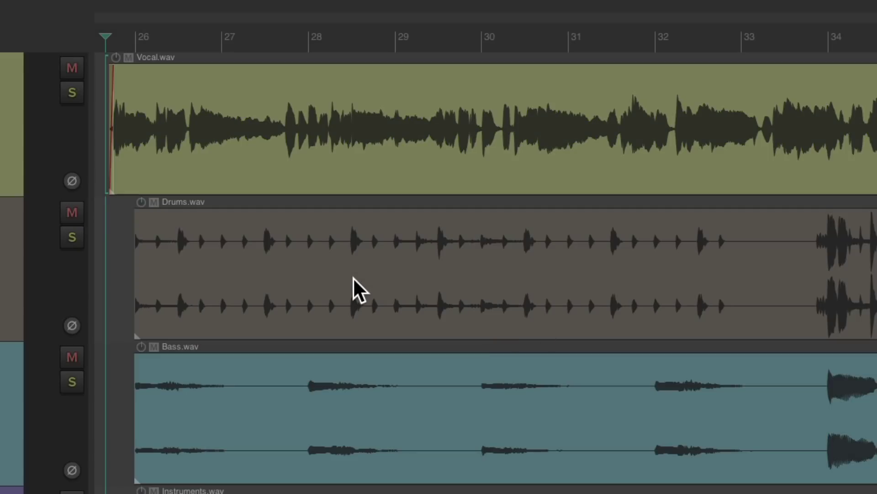
Try dragging the Drums and Vocal clips, then delete the Vocal clip and undo the deletion
drag(323, 231, 525, 285)
drag(361, 117, 476, 137)
key(Delete)
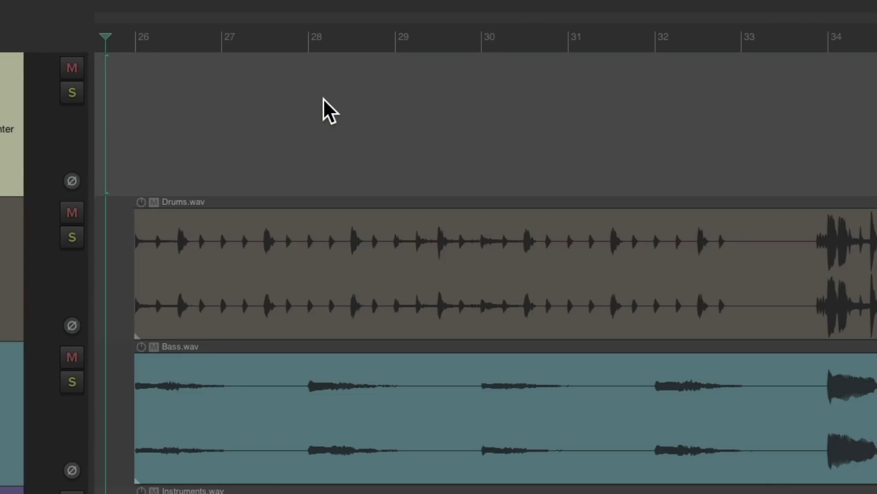
key(ctrl+z)
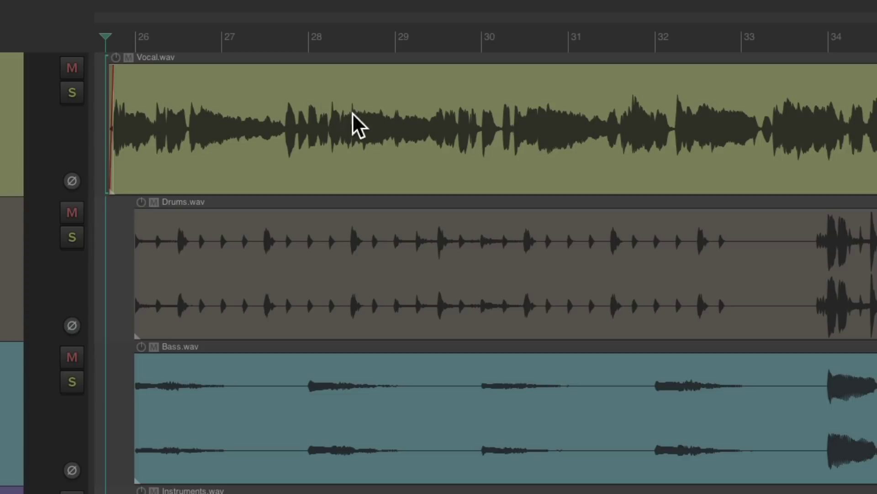
Make a time selection at bars 27.3–28.9, move it to bars 30–32, clear it, and razor-mark Vocal
drag(251, 203, 383, 215)
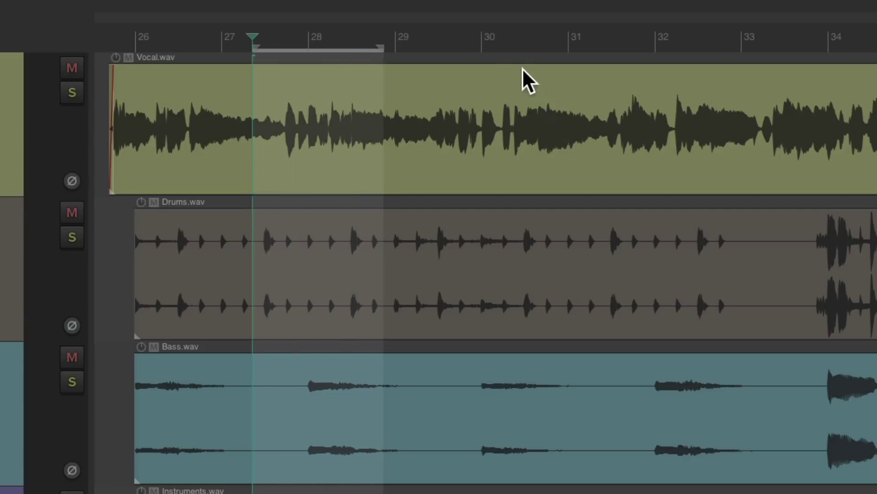
drag(487, 43, 664, 47)
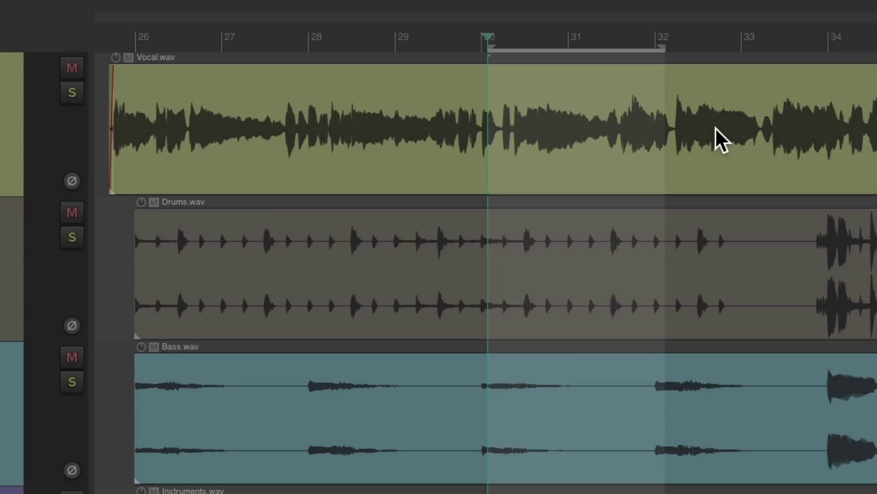
key(Home)
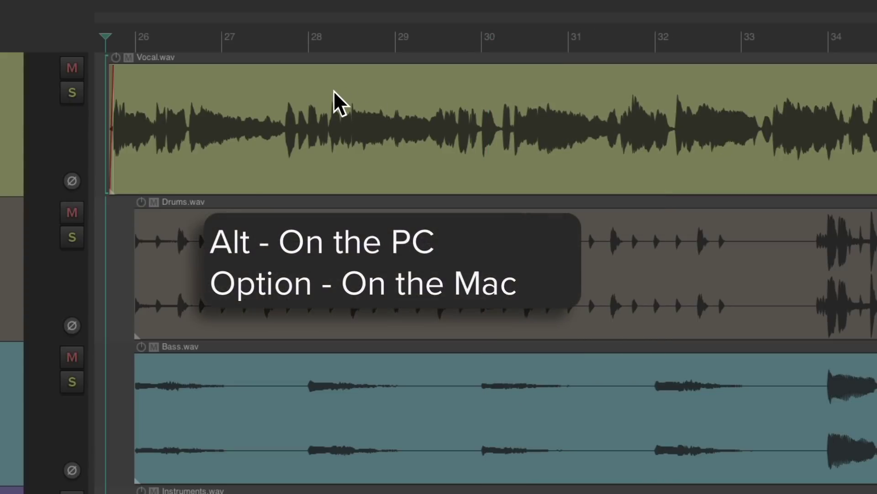
drag(321, 91, 640, 105)
Mark razor areas on the Vocal and Drums clips and across the Bass, Instruments and Drums tracks
click(641, 98)
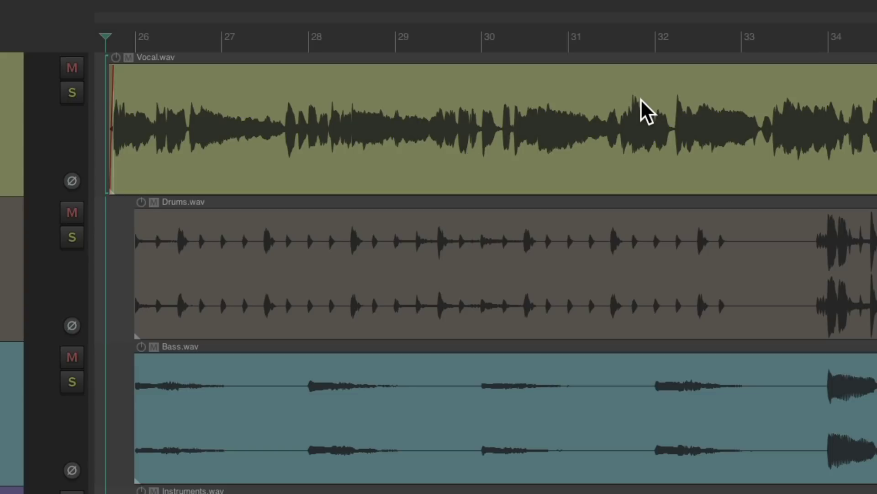
drag(241, 106, 361, 106)
drag(435, 103, 572, 106)
drag(275, 229, 388, 236)
drag(538, 229, 652, 238)
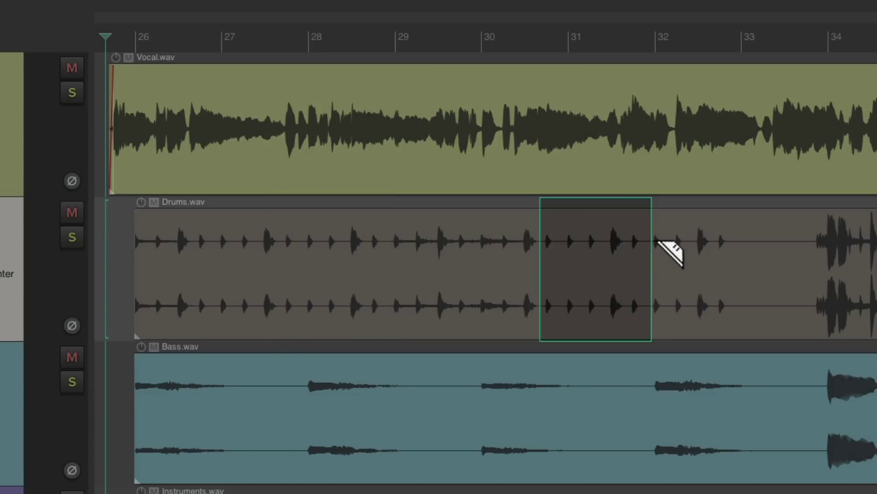
drag(418, 385, 594, 493)
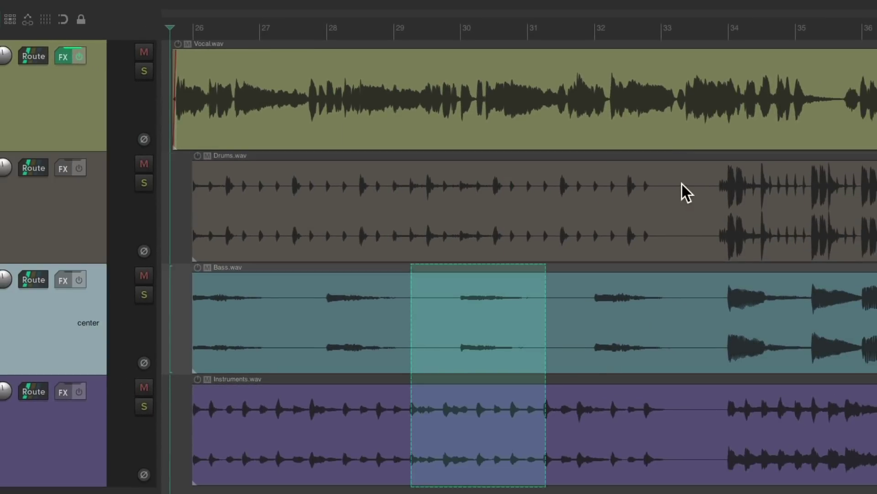
drag(681, 183, 297, 297)
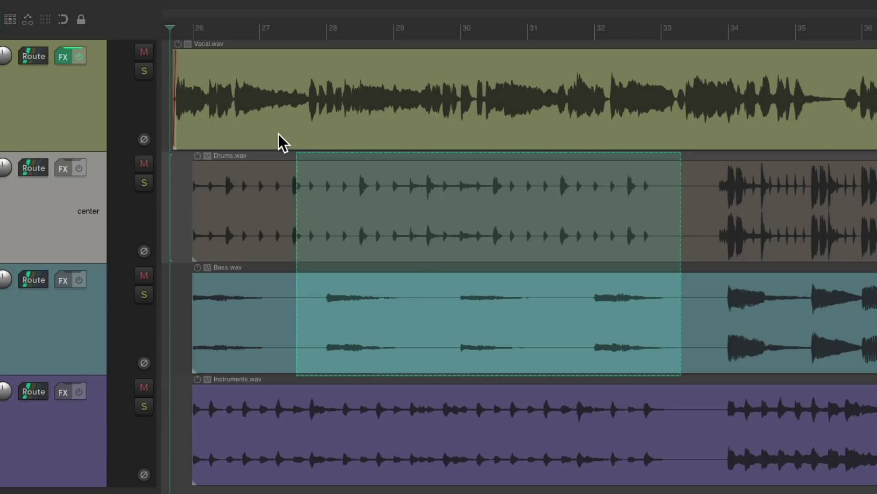
Add two razor areas on the Vocal clip and a wide razor area across the Drums clip
drag(265, 133, 366, 132)
drag(483, 133, 613, 132)
drag(752, 234, 249, 247)
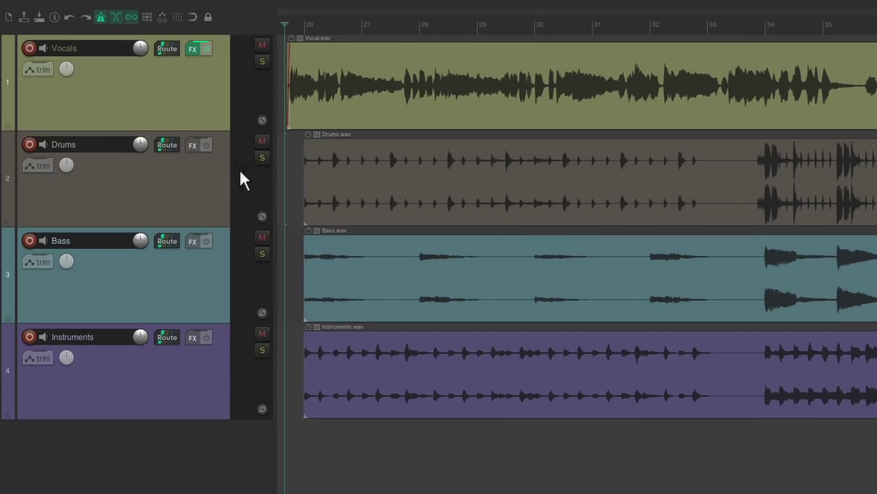
Show the Drums volume envelope lane and draw a freehand volume curve on it
click(35, 196)
key(v)
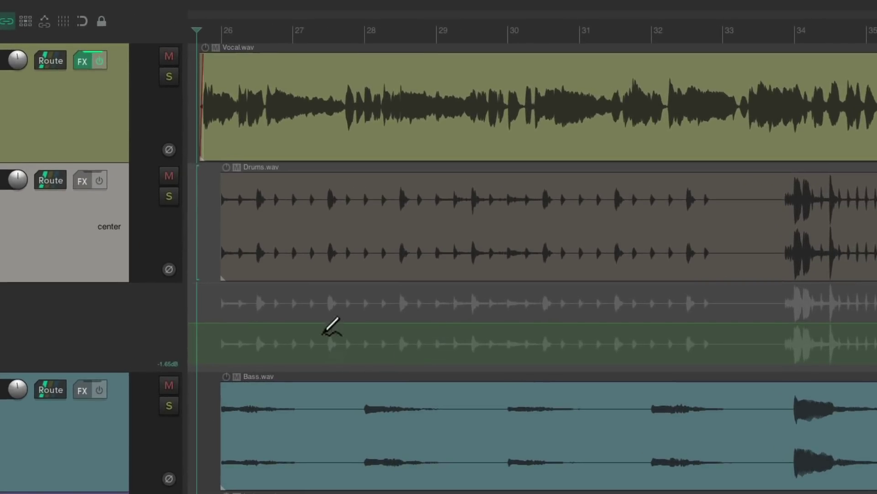
drag(364, 262, 484, 274)
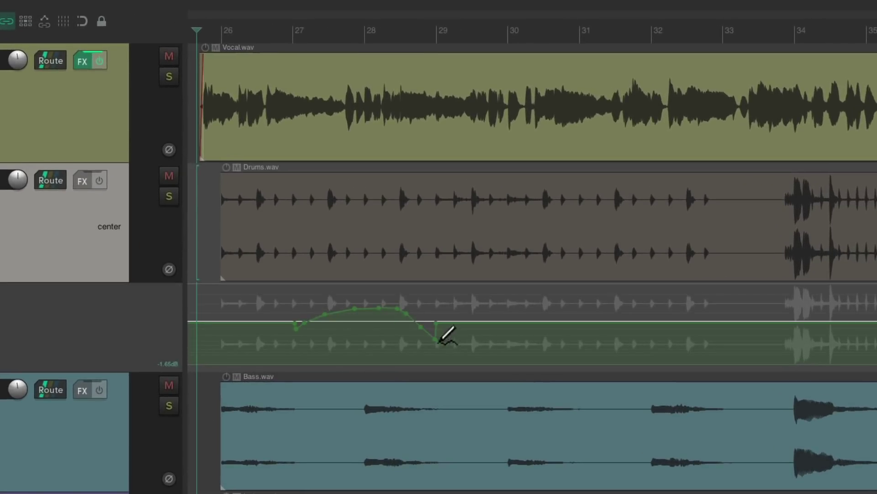
drag(444, 343, 596, 320)
Razor-mark stretches of the Drums envelope, including bars 31.9–33.7, and lower those segments
mouse_move(276, 318)
mouse_down()
mouse_move(620, 317)
mouse_move(628, 329)
mouse_up()
mouse_move(462, 324)
mouse_down()
mouse_move(462, 335)
mouse_move(461, 316)
mouse_up()
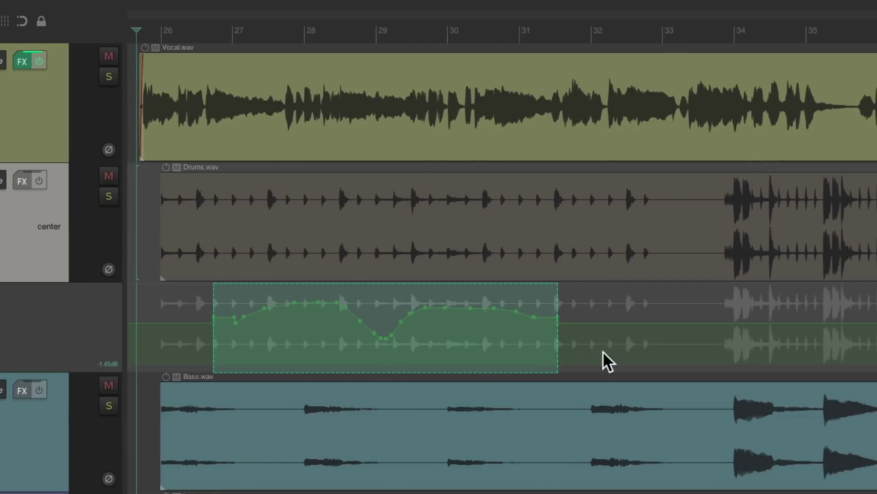
drag(578, 307, 709, 314)
drag(648, 329, 623, 329)
drag(583, 211, 429, 211)
drag(530, 326, 304, 336)
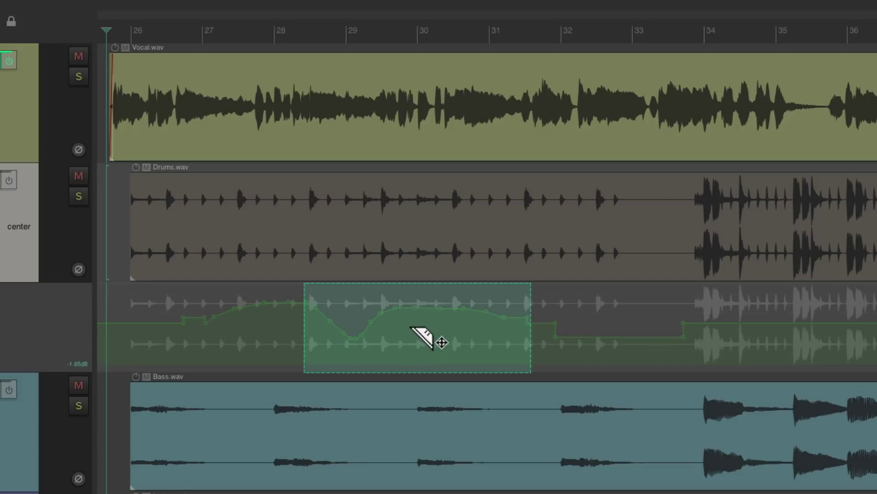
drag(414, 307, 415, 311)
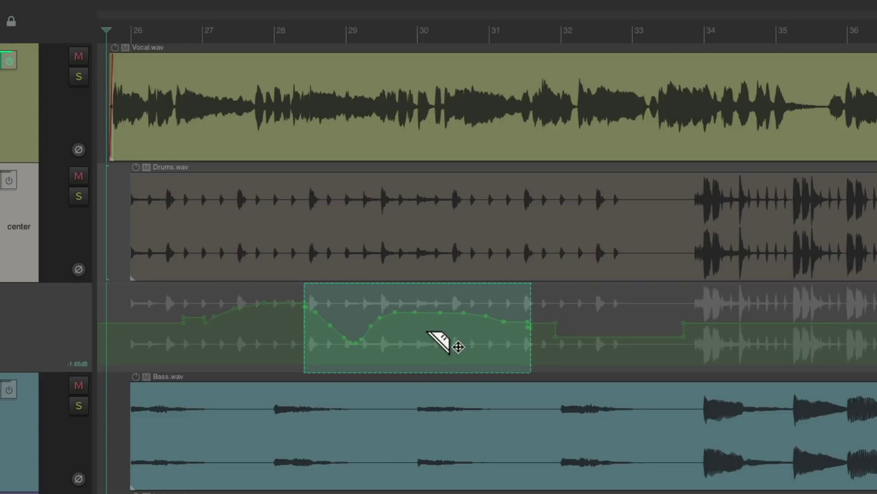
Make and move a time selection (bars 27.3–29.4 to 30.3–31.9), then shift the Drums and Vocal clips later
drag(221, 298, 377, 302)
drag(441, 309, 557, 302)
drag(242, 201, 331, 154)
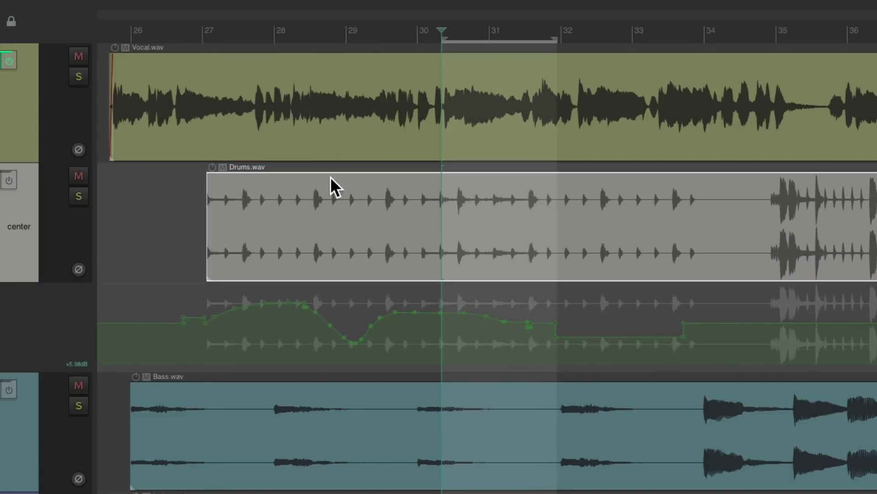
drag(235, 82, 366, 94)
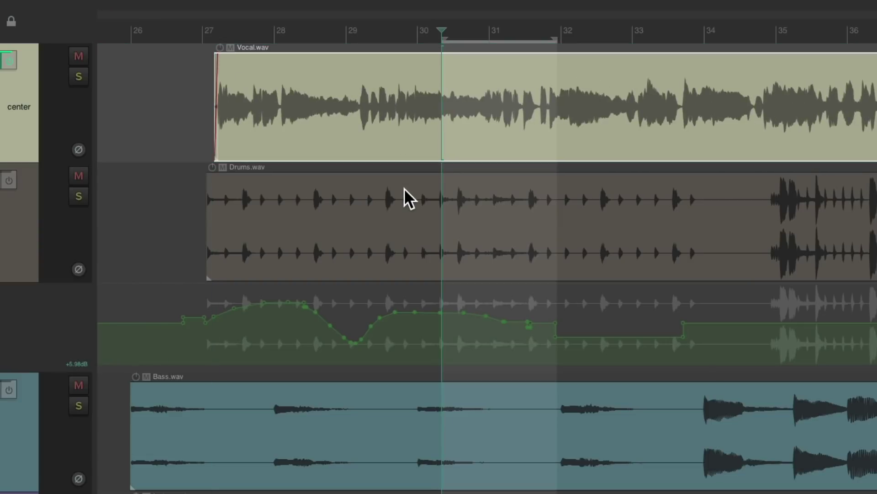